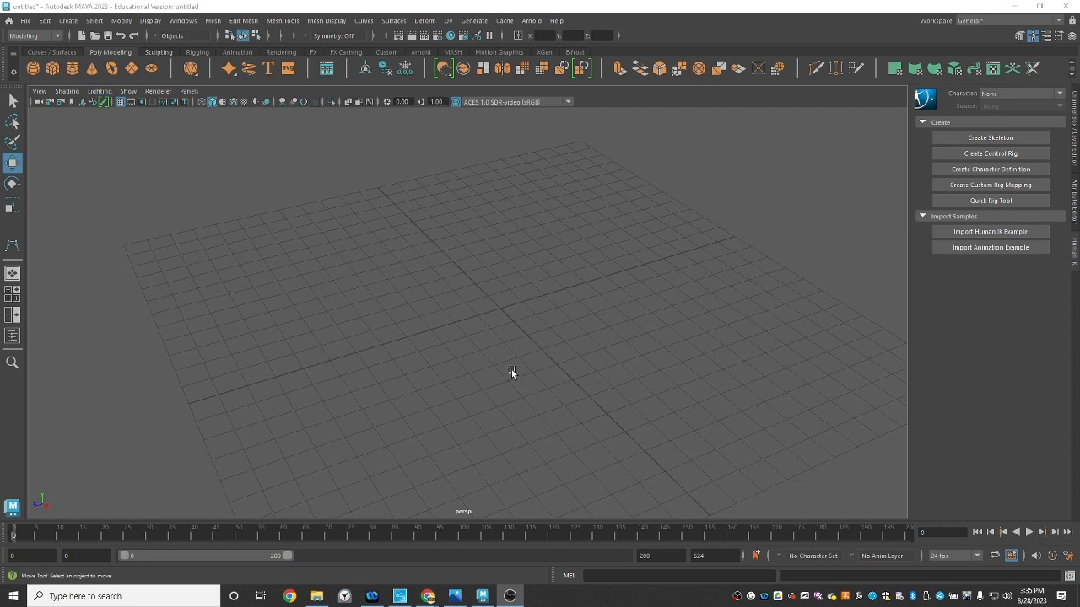
- Switch from the perspective view to a full-size front view with a wider area of the grid in sight
drag(514, 365, 530, 355)
alt+drag(382, 383, 409, 359)
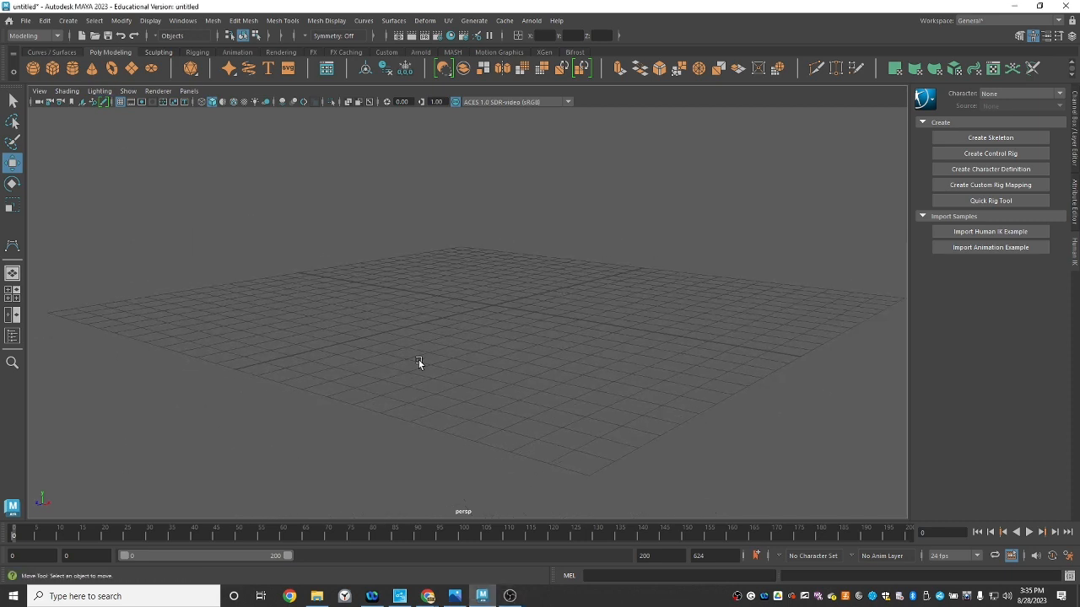
key(space)
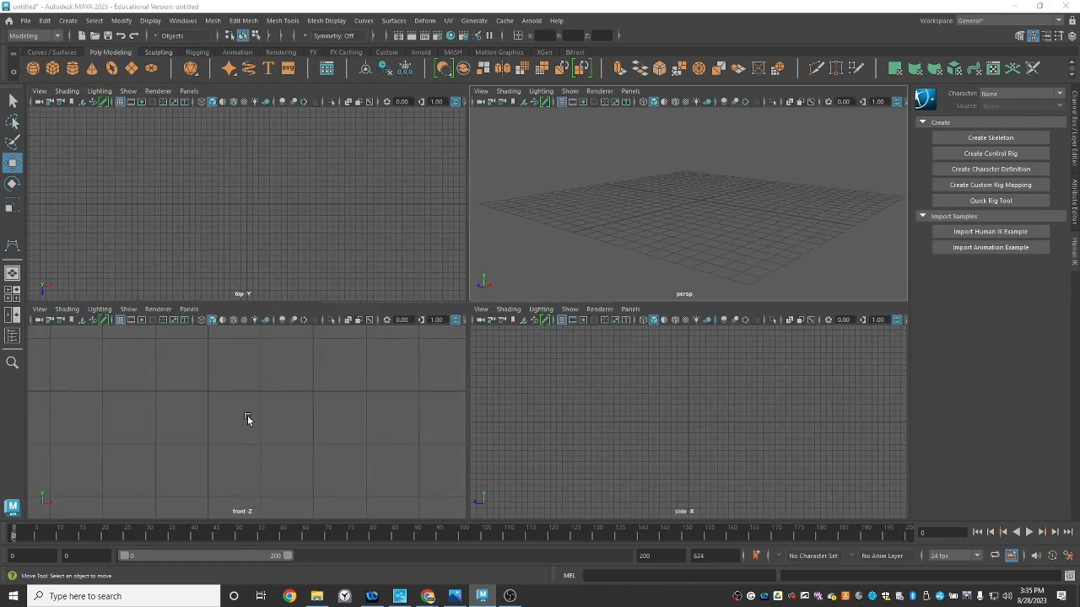
key(space)
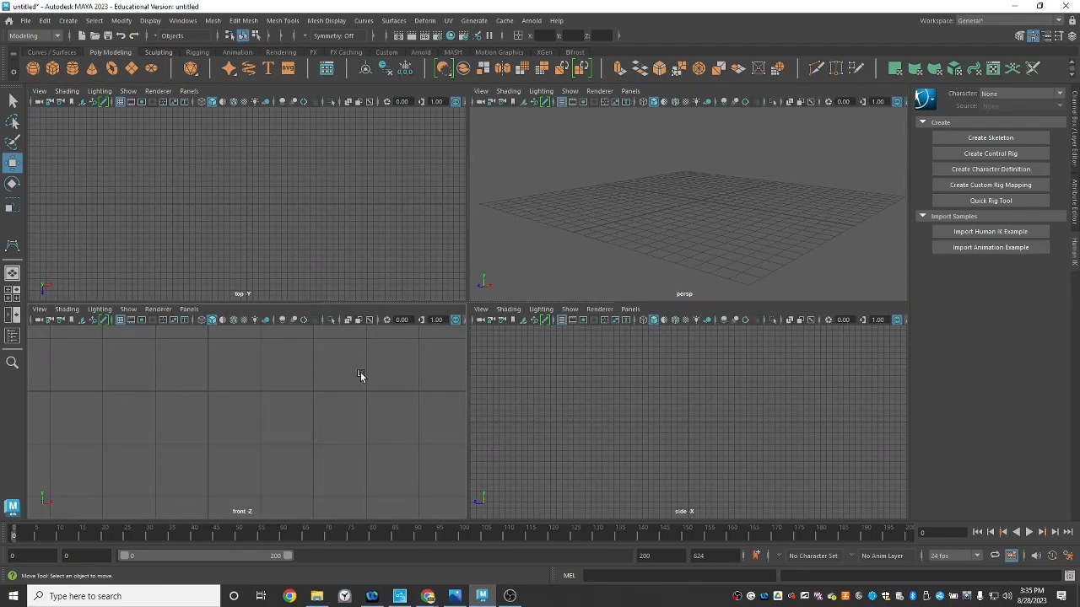
key(space)
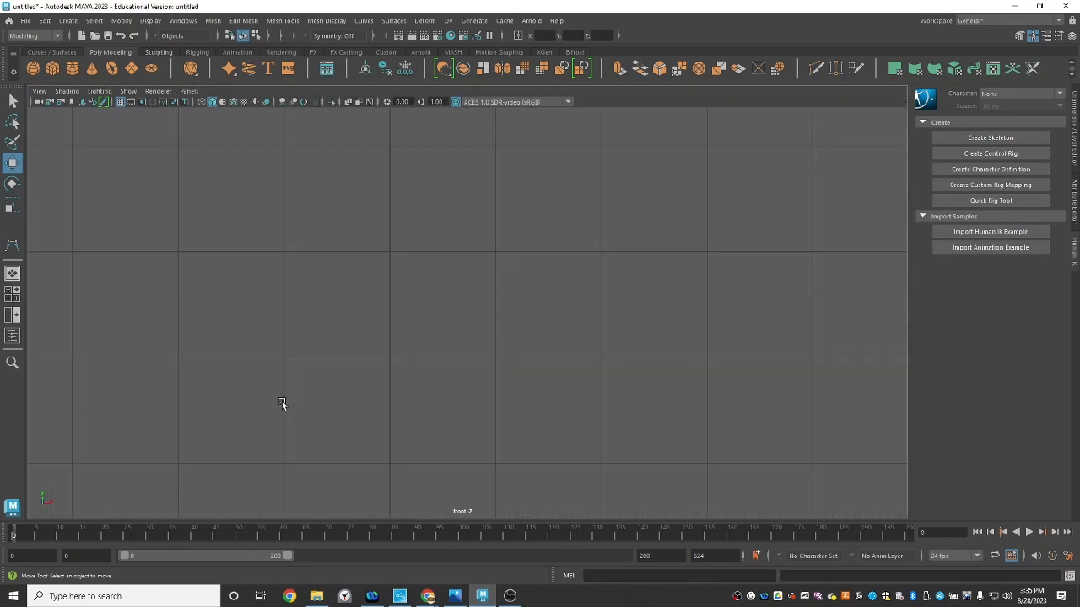
alt+right_drag(555, 360, 220, 362)
alt+right_drag(465, 393, 509, 382)
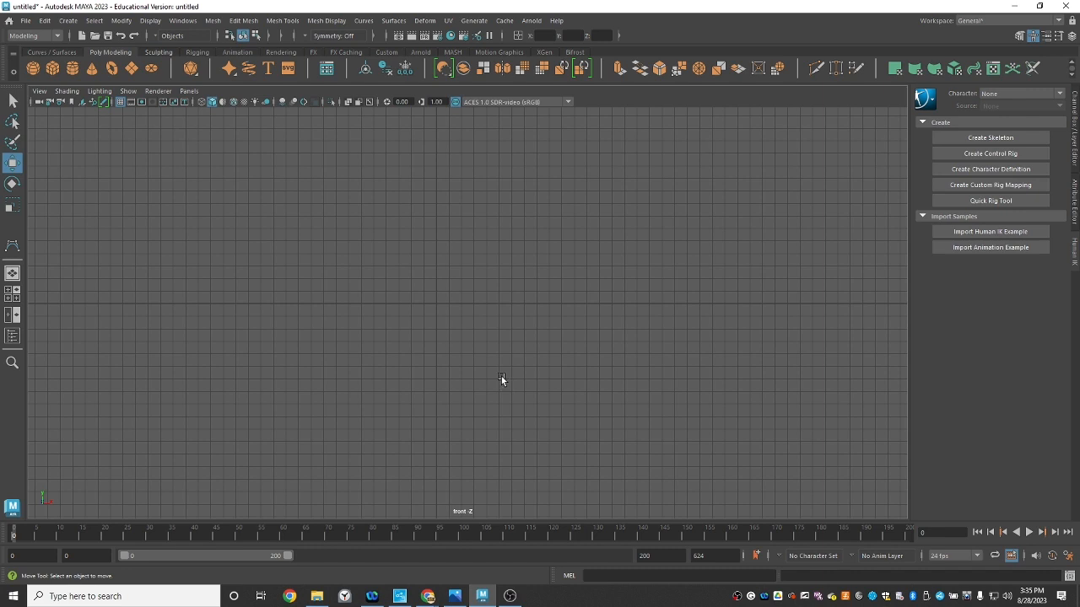
- Import lava-lamp.jpg from the desktop folder "1st Years - Modeling Tutorial Reference Images" as an image plane in the front view
click(41, 92)
mouse_move(99, 339)
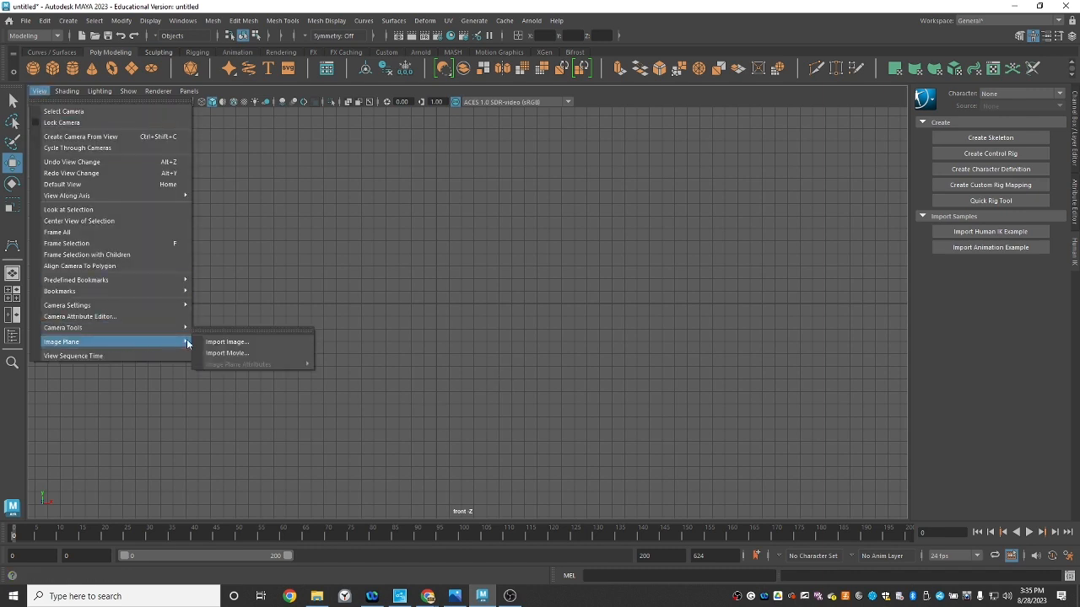
click(221, 343)
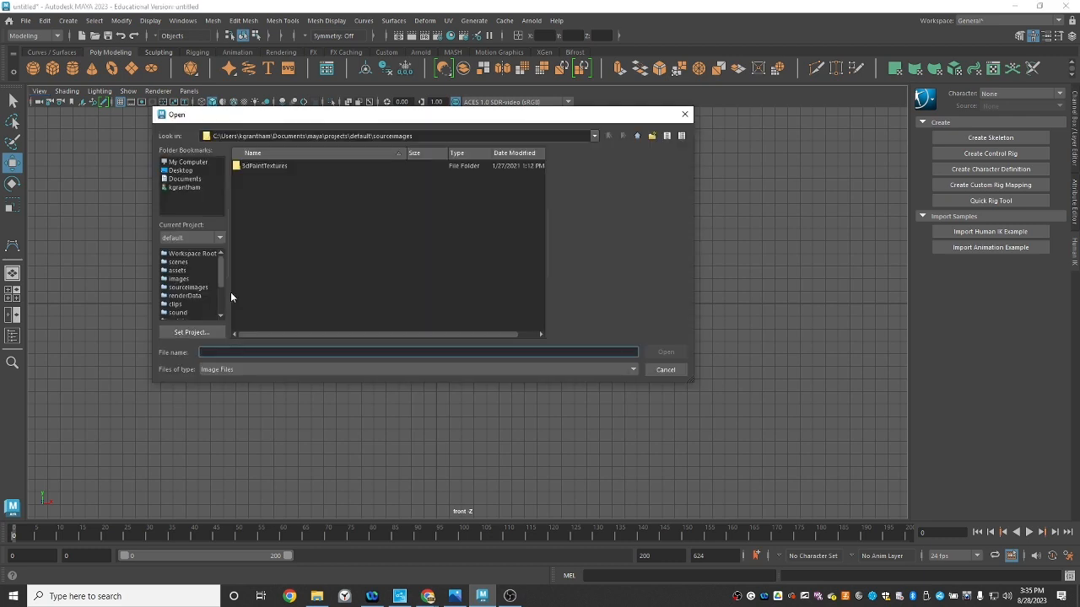
click(182, 171)
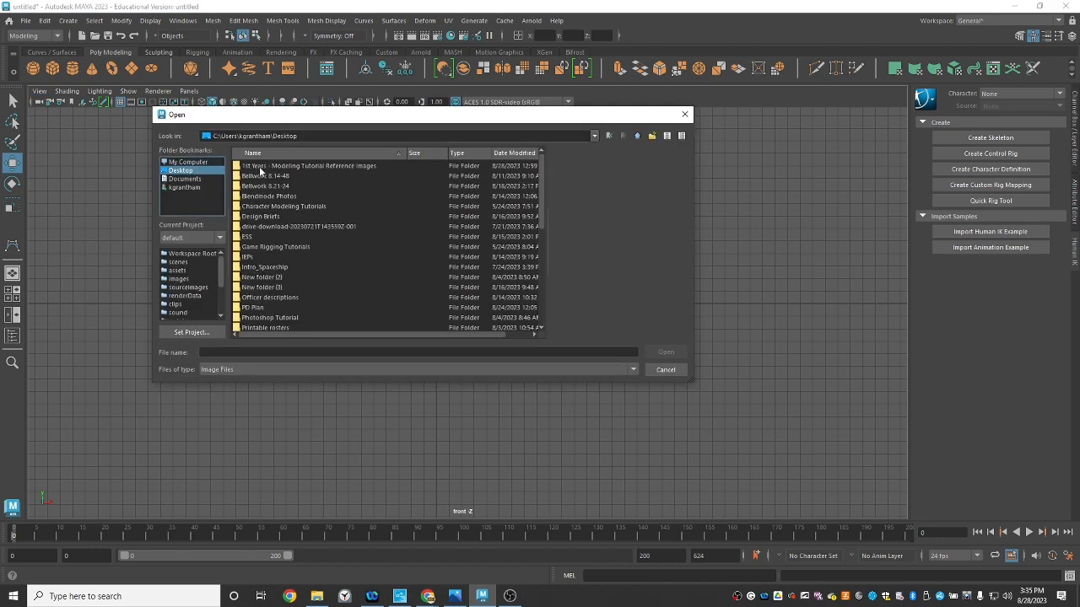
double_click(260, 166)
click(259, 199)
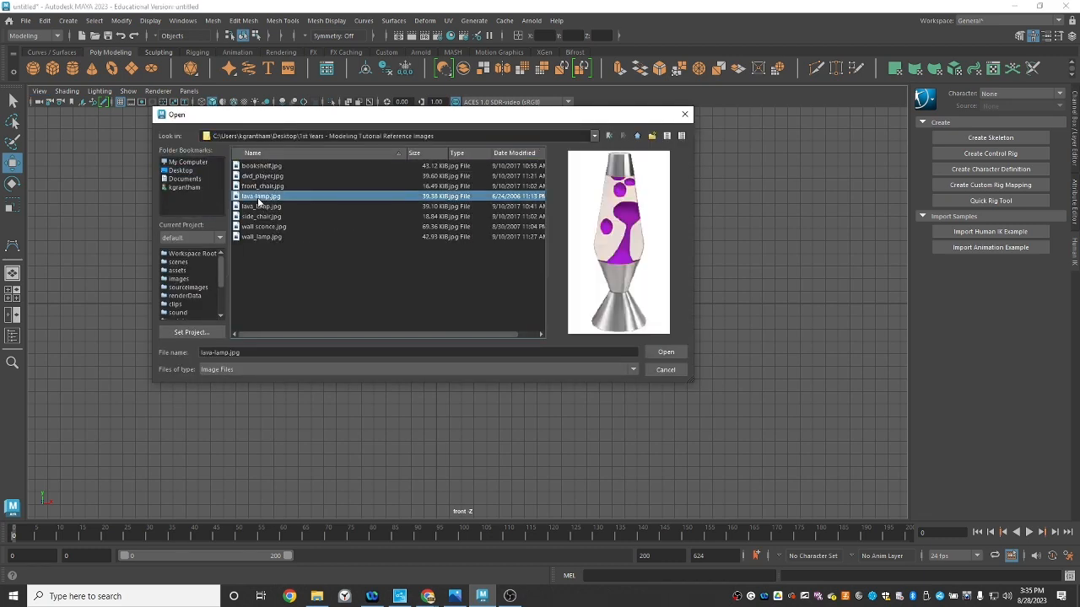
click(666, 353)
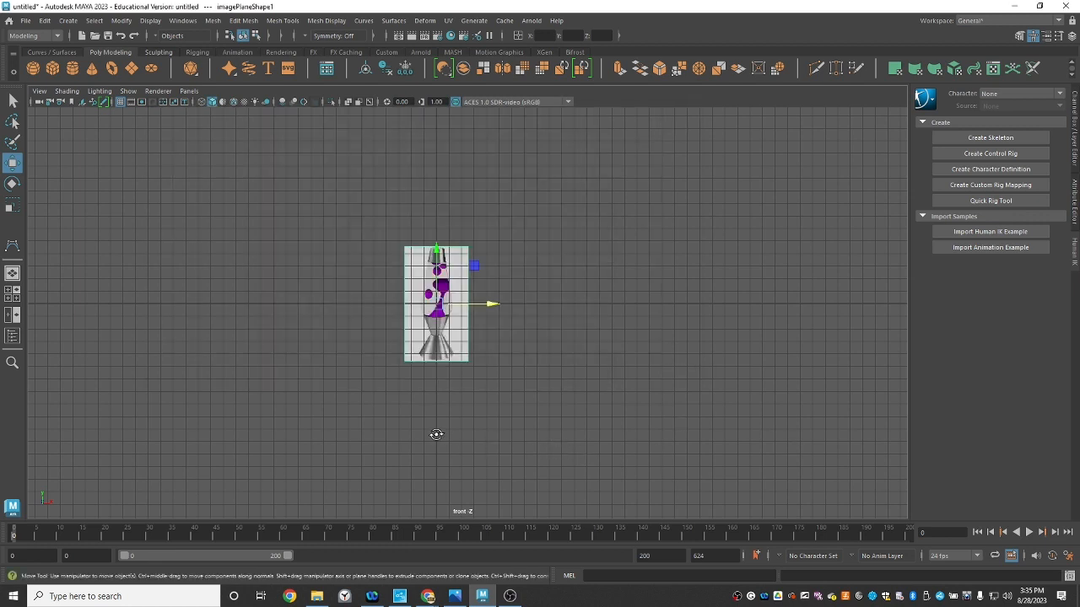
- Start a CV curve with its first point on the vertical centre line, just above the lava lamp image
alt+right_drag(436, 434, 874, 479)
mouse_move(660, 451)
alt+middle_down()
mouse_move(757, 468)
mouse_move(653, 433)
alt+middle_up()
scroll(757, 469, up, 4)
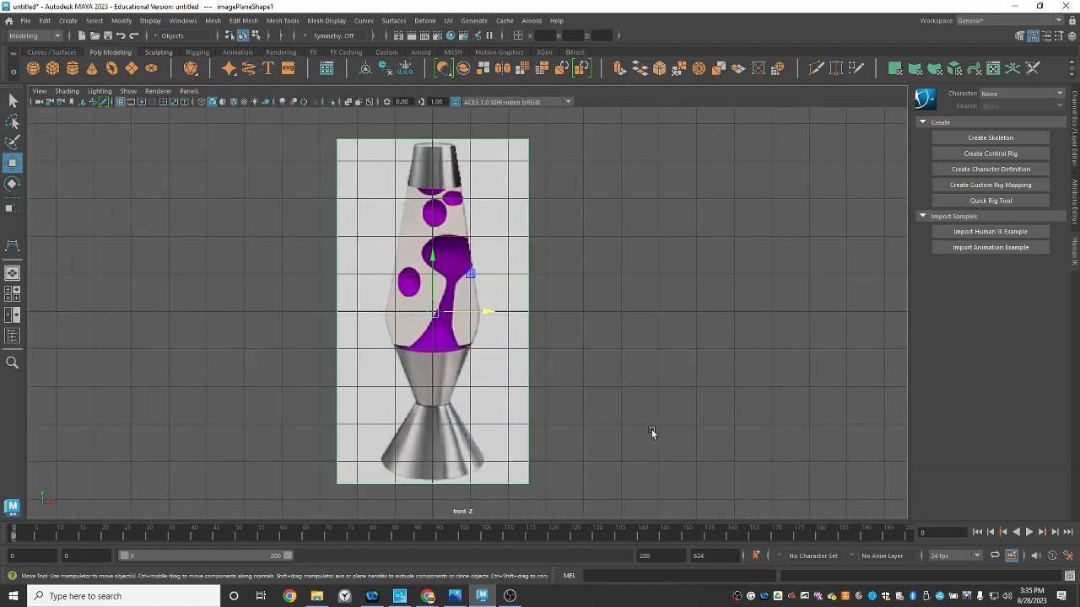
click(68, 22)
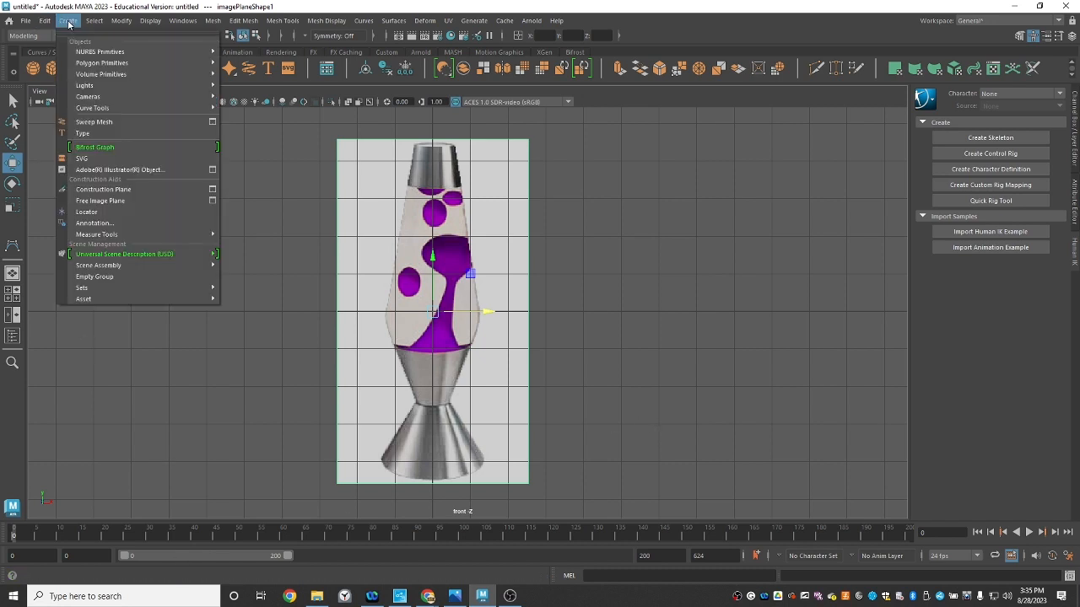
mouse_move(86, 110)
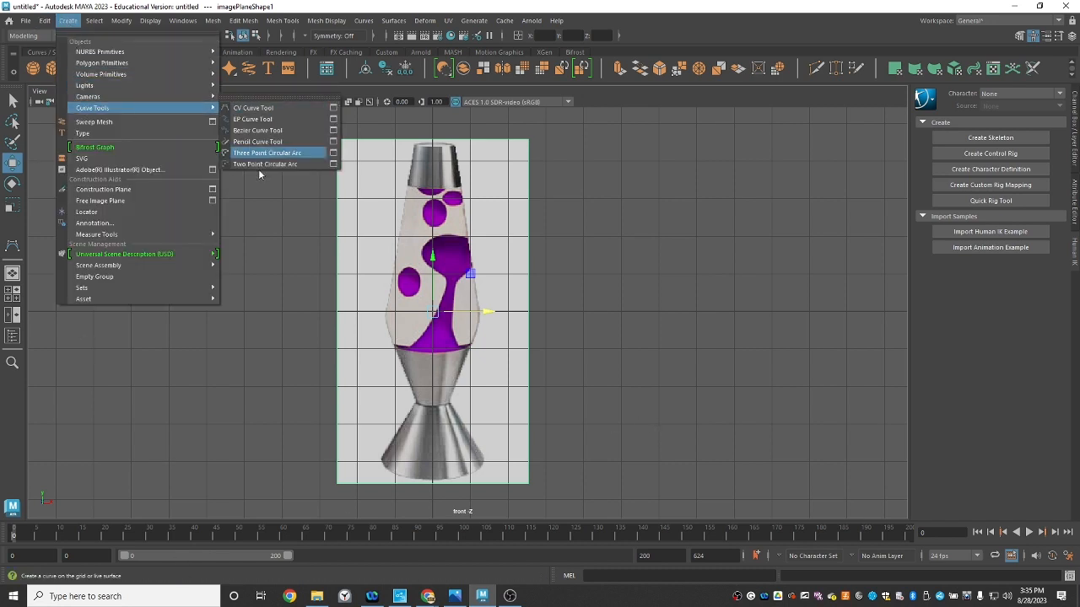
click(255, 111)
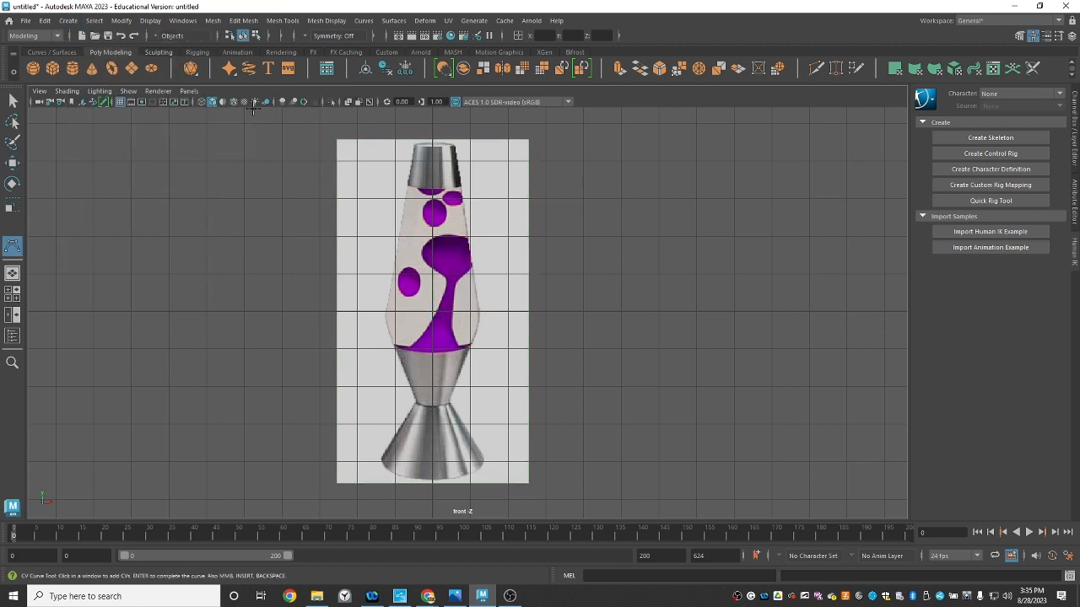
alt+right_drag(435, 271, 675, 308)
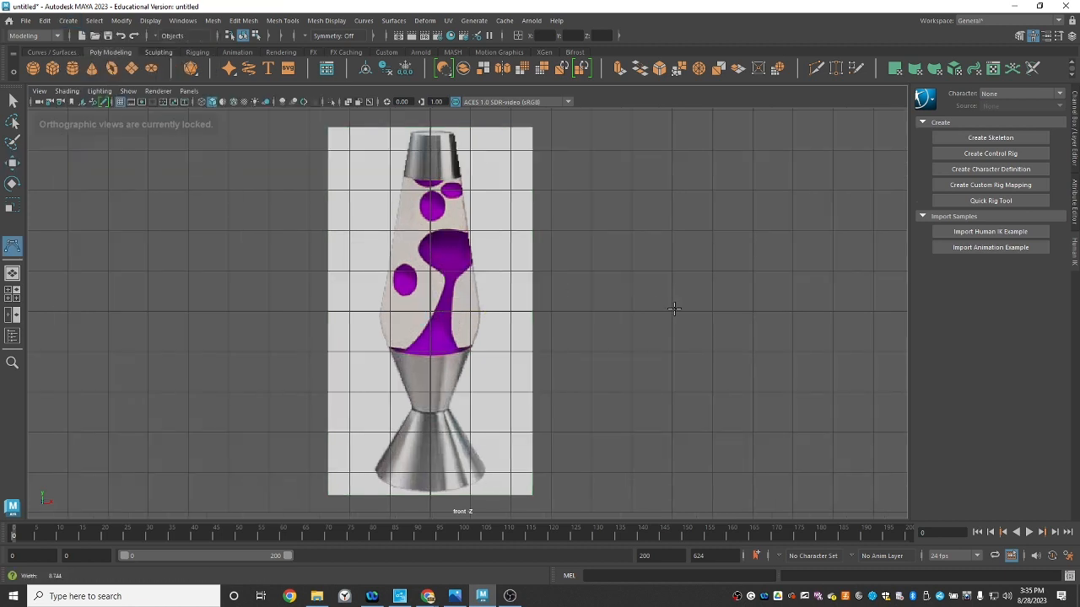
alt+middle_drag(561, 235, 523, 444)
alt+right_drag(438, 414, 791, 457)
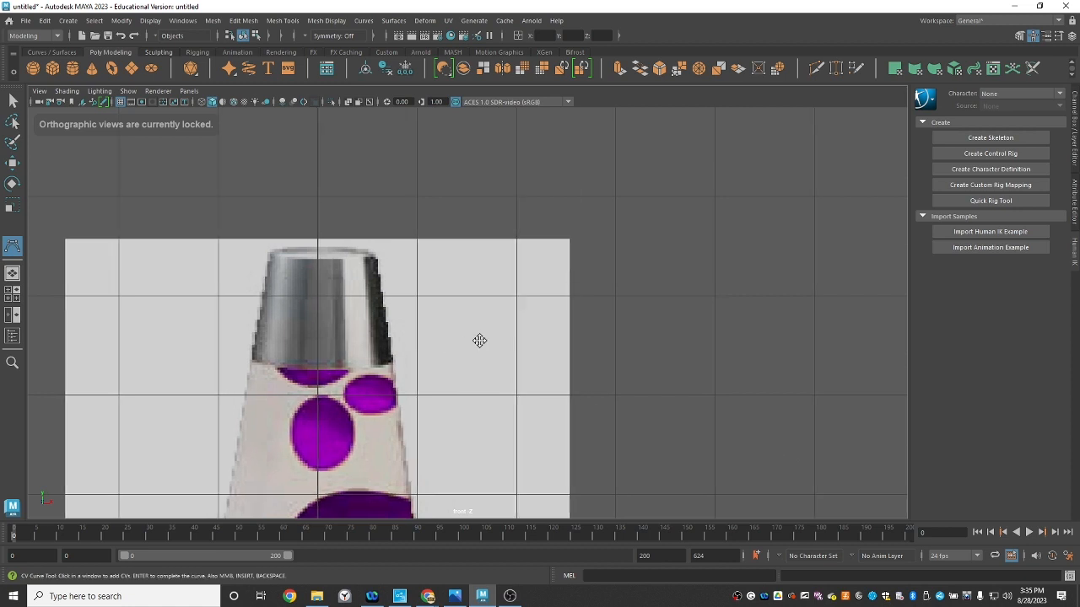
alt+middle_drag(497, 335, 554, 321)
alt+right_drag(476, 336, 508, 337)
alt+middle_drag(504, 325, 531, 338)
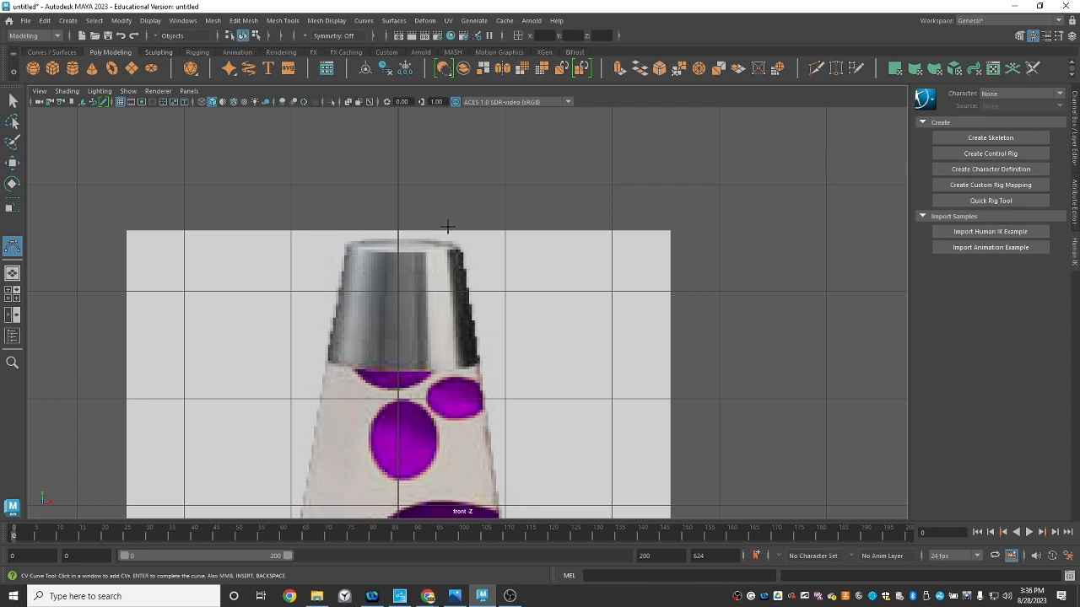
click(398, 183)
- Add three closely spaced curve points around the upper right corner of the lamp's metal cap
alt+click(433, 330)
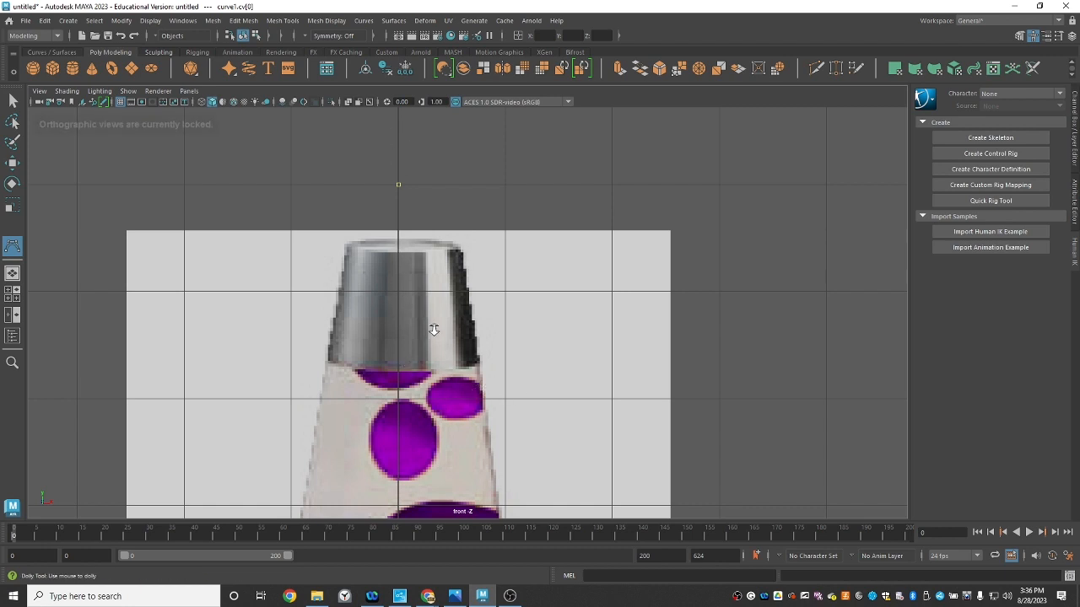
alt+right_drag(434, 330, 610, 351)
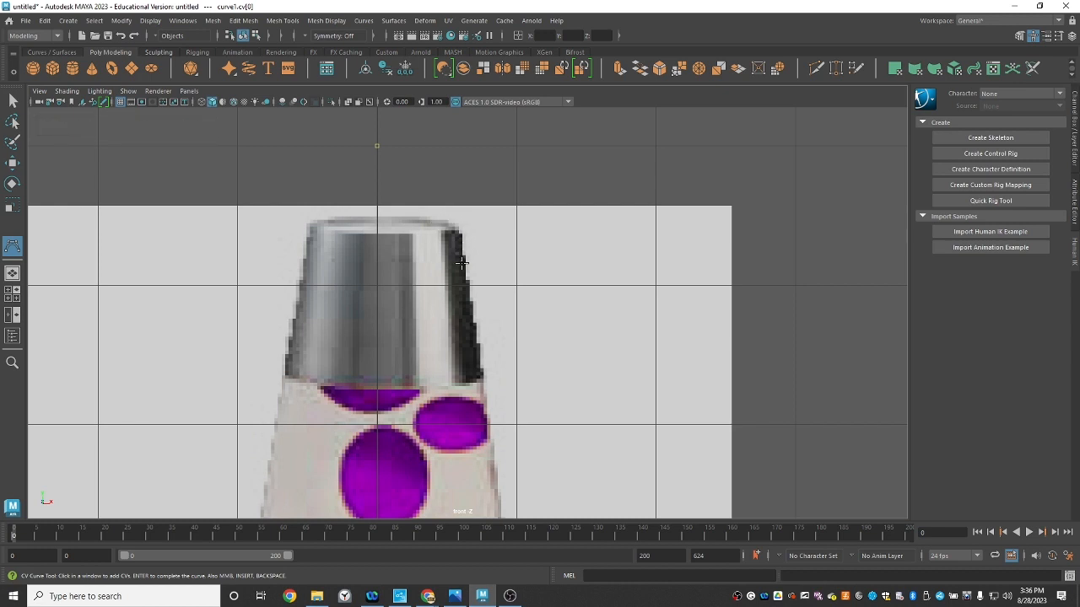
click(440, 224)
click(454, 226)
click(460, 238)
alt+right_drag(482, 341, 831, 380)
alt+middle_drag(513, 236, 491, 369)
alt+right_drag(379, 357, 454, 350)
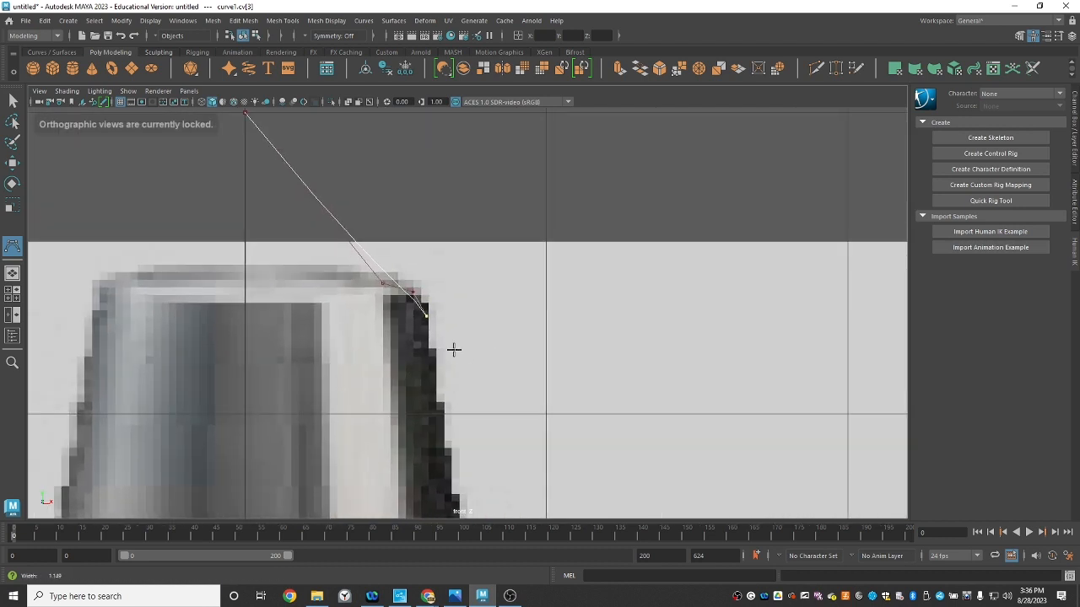
click(383, 283)
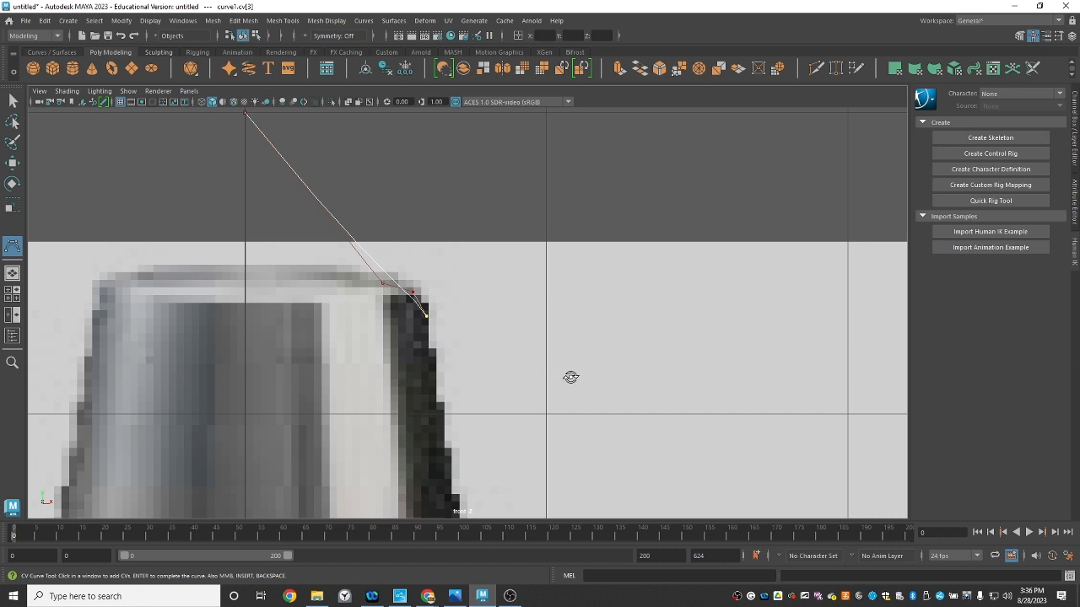
- Add four curve points along the right edge of the glass, following its widest bulge down towards the metal base
scroll(571, 376, down, 8)
alt+middle_drag(506, 313, 499, 239)
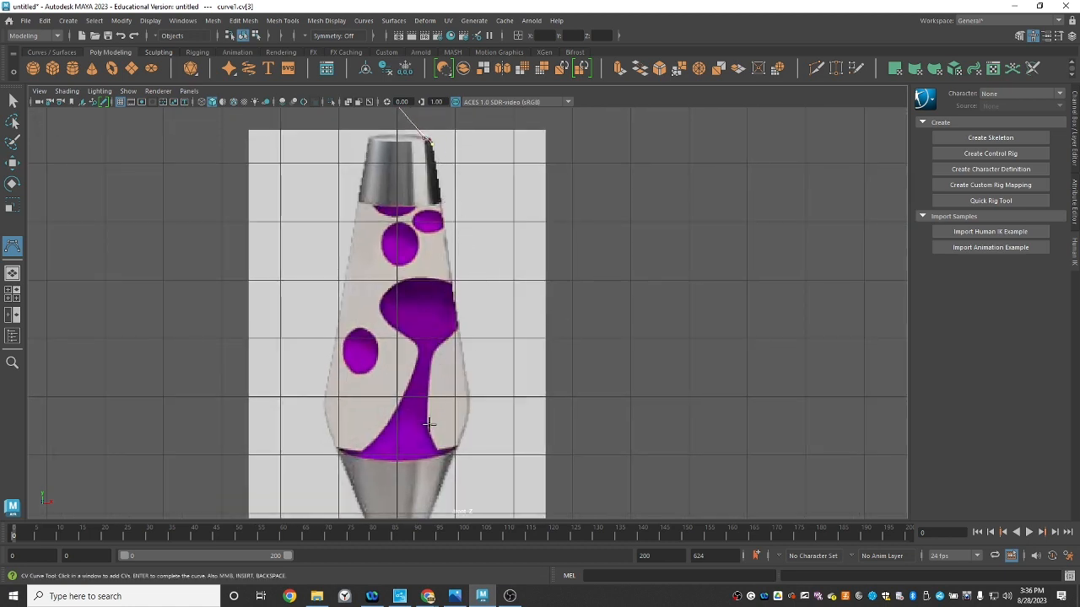
alt+middle_drag(475, 397, 446, 321)
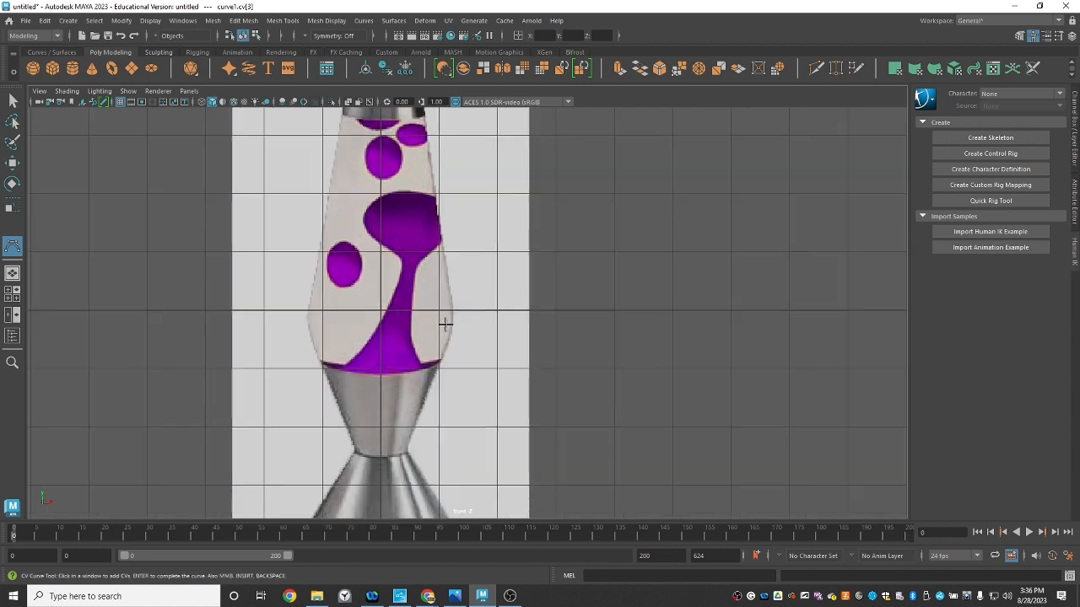
scroll(653, 376, up, 5)
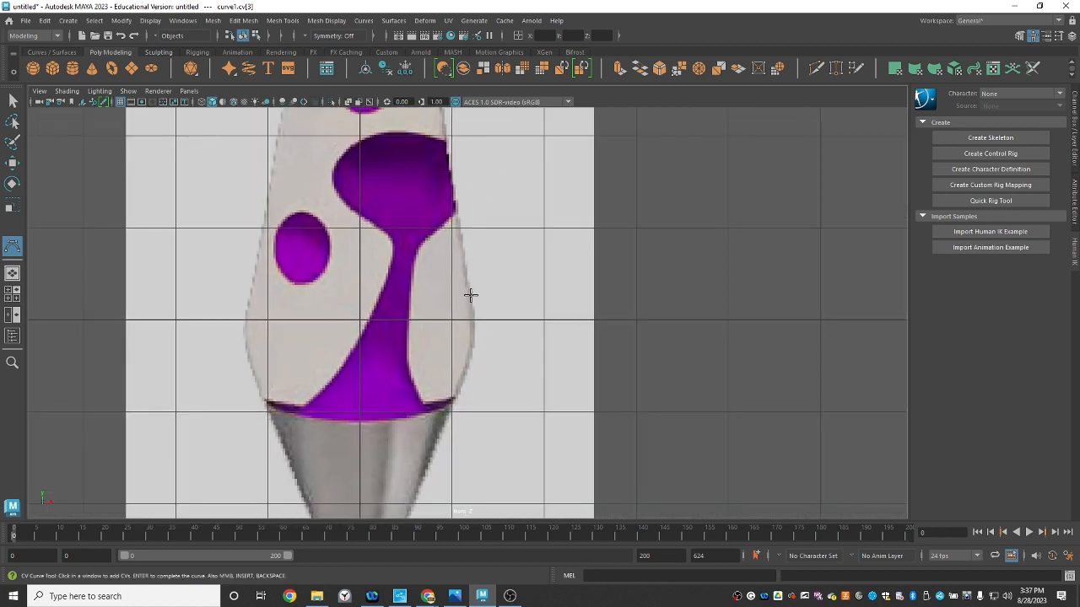
click(469, 294)
click(473, 328)
click(470, 356)
click(460, 384)
- Add three closely spaced curve points at the right side of the narrow waist between the two metal cones
alt+middle_drag(489, 439, 470, 285)
alt+right_drag(419, 400, 574, 431)
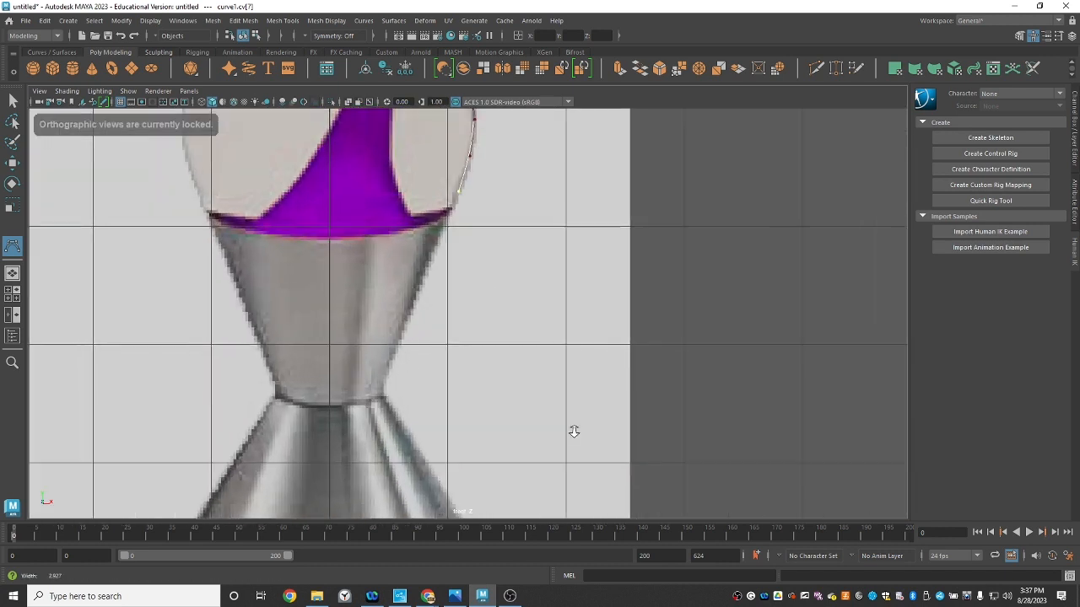
alt+middle_drag(475, 428, 490, 400)
alt+right_drag(439, 390, 543, 403)
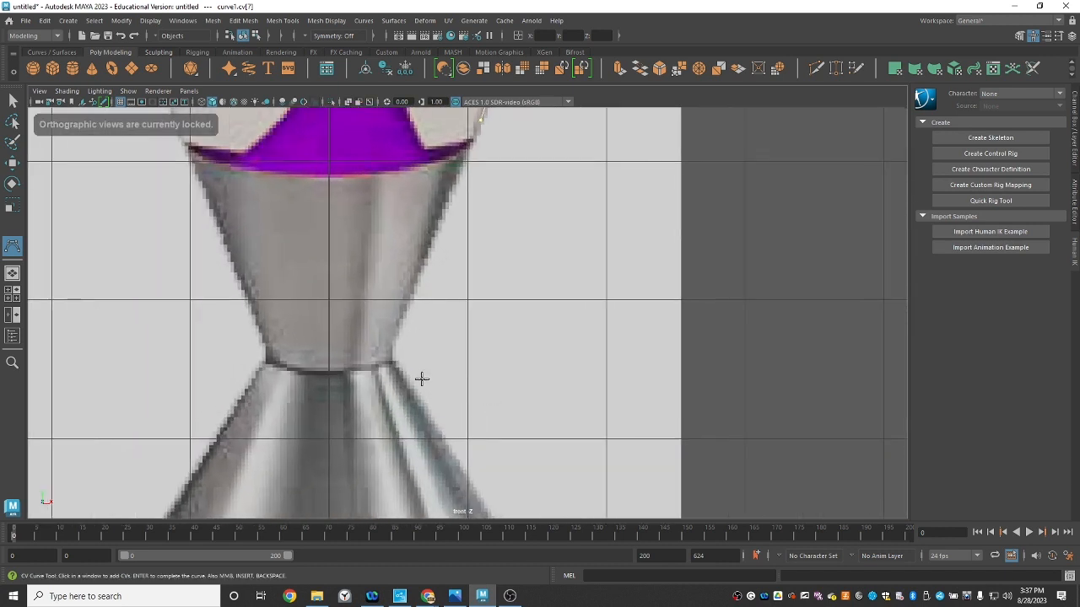
click(391, 356)
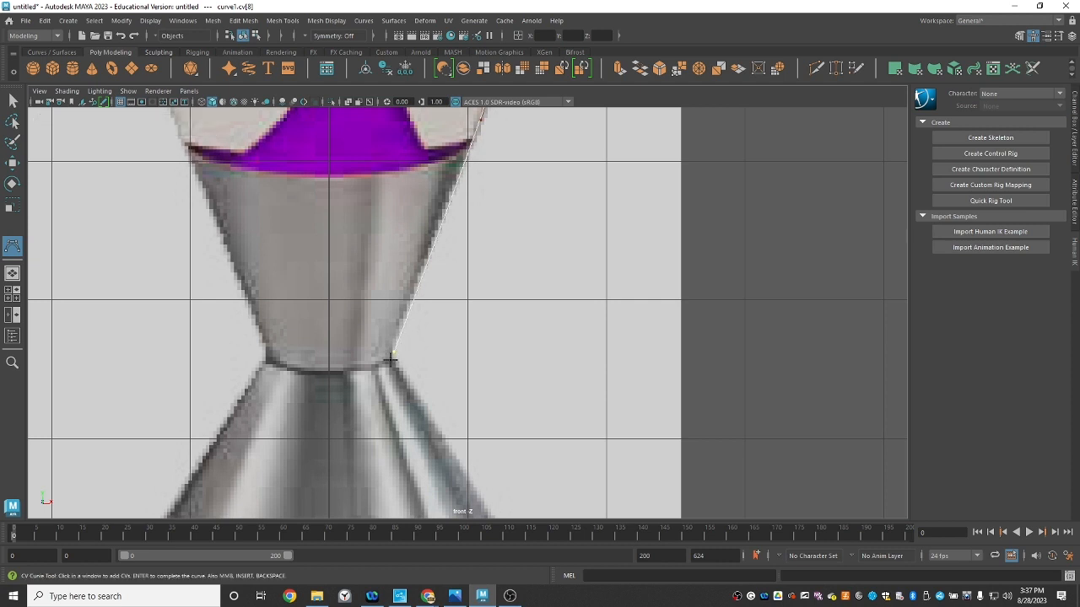
click(394, 358)
click(400, 366)
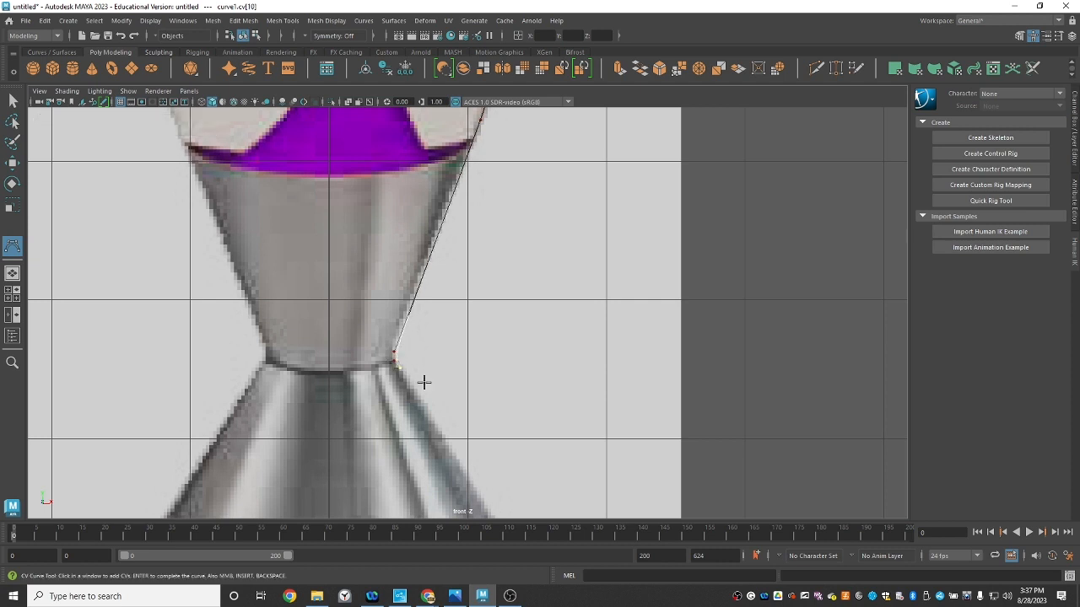
- Add three curve points around the base's outer right corner, place the last one on the centre line, and complete the curve
alt+middle_drag(473, 424, 416, 227)
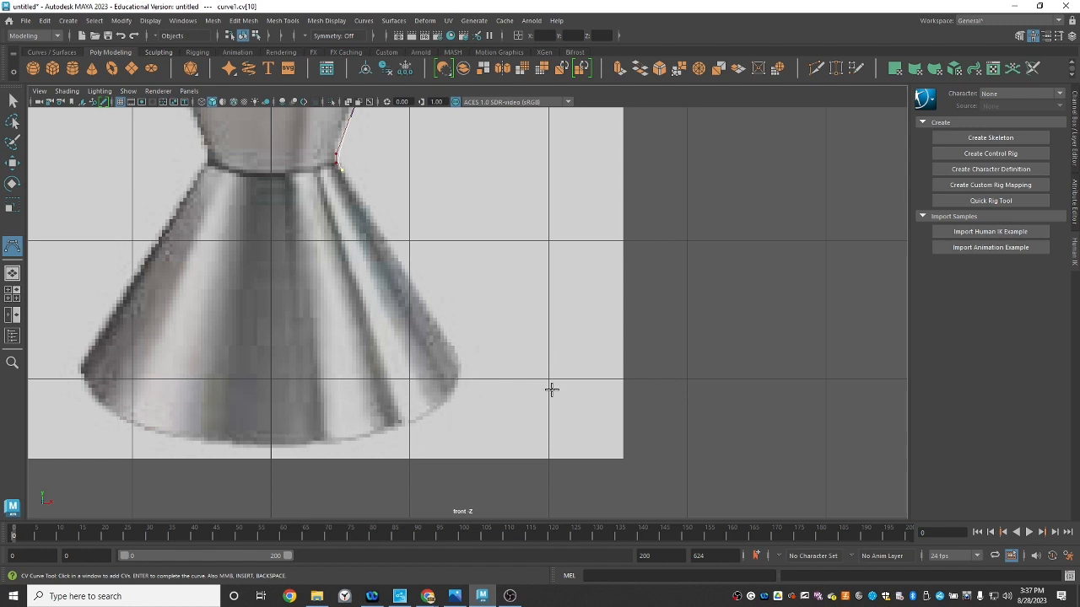
click(459, 362)
click(461, 366)
click(455, 373)
click(272, 378)
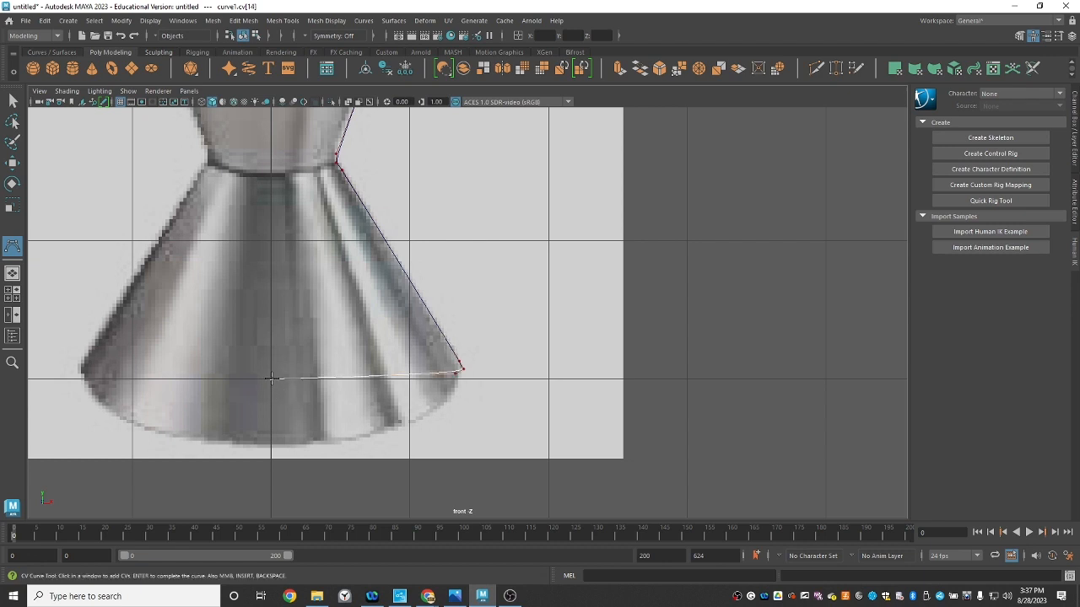
key(w)
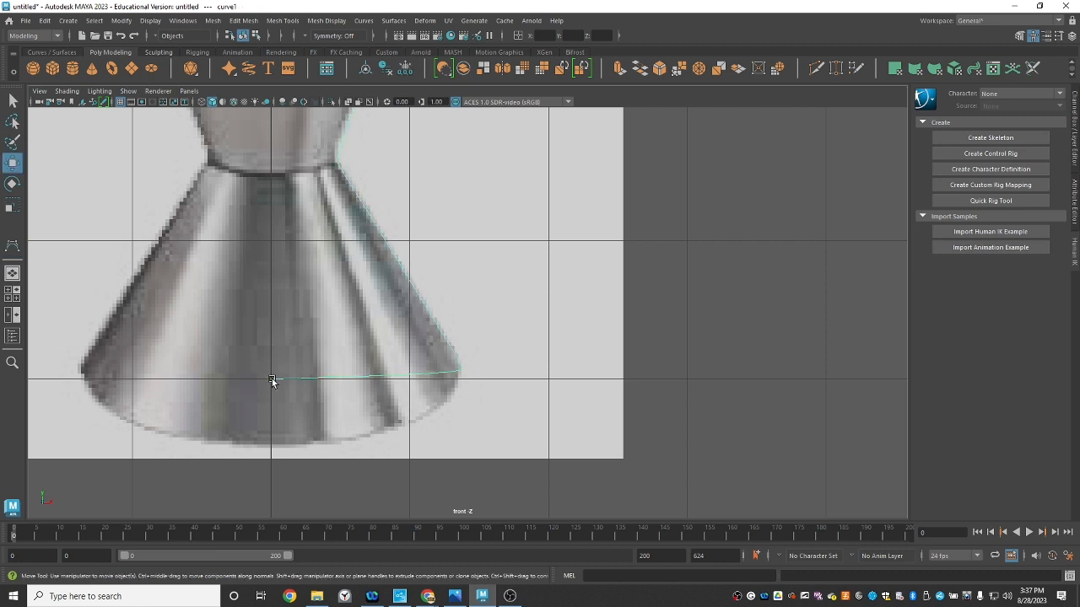
- Show the curve's control vertices and move the three at the base's outer right corner slightly outward
right_click(389, 376)
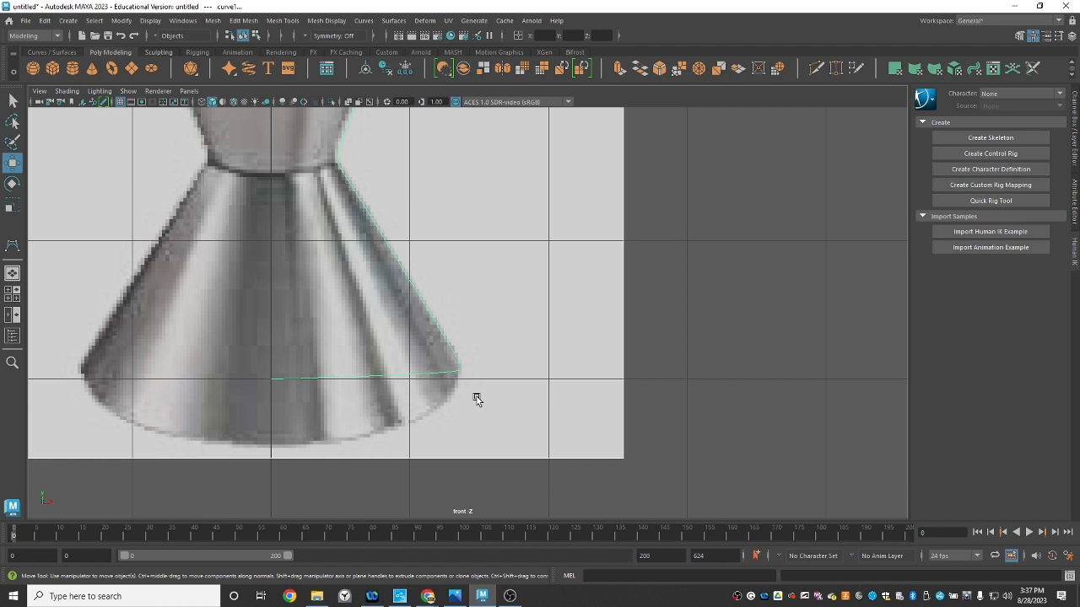
mouse_move(481, 405)
alt+middle_down()
mouse_move(481, 393)
mouse_move(488, 408)
alt+middle_up()
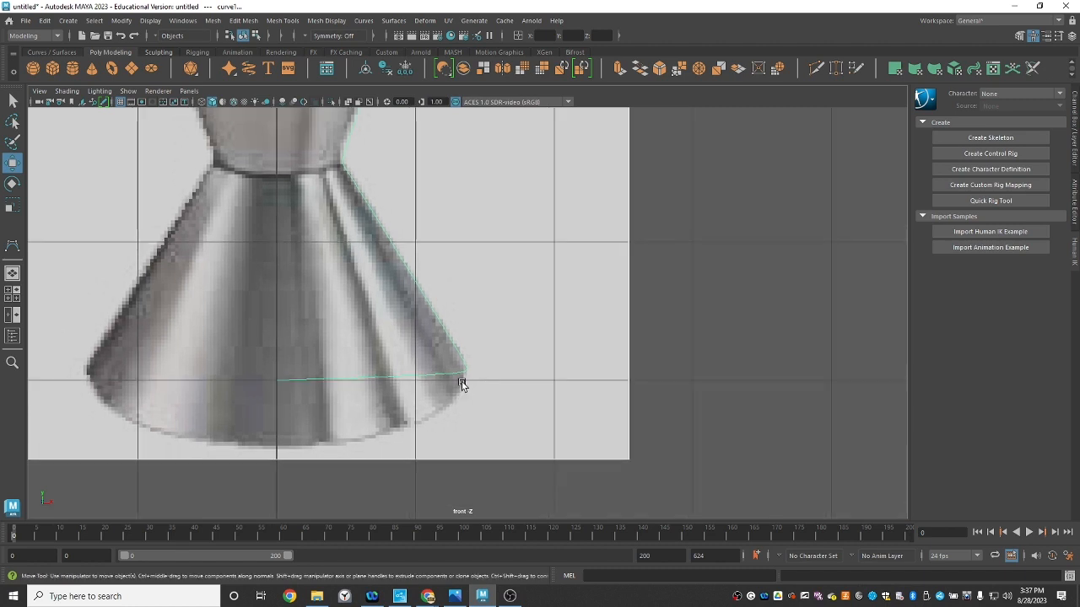
right_drag(458, 348, 415, 302)
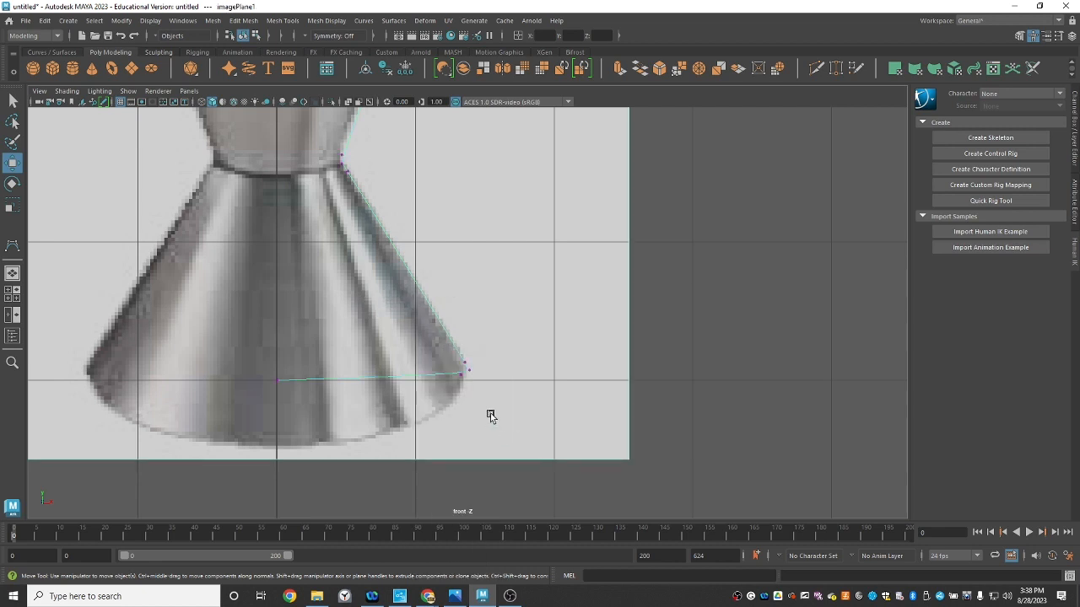
drag(513, 405, 466, 324)
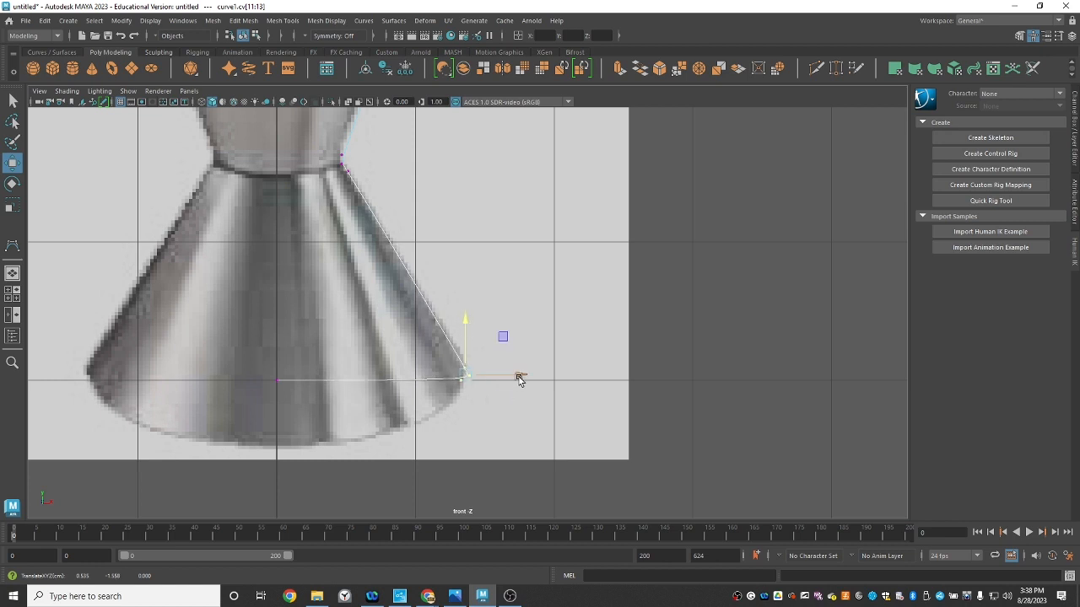
drag(520, 378, 529, 377)
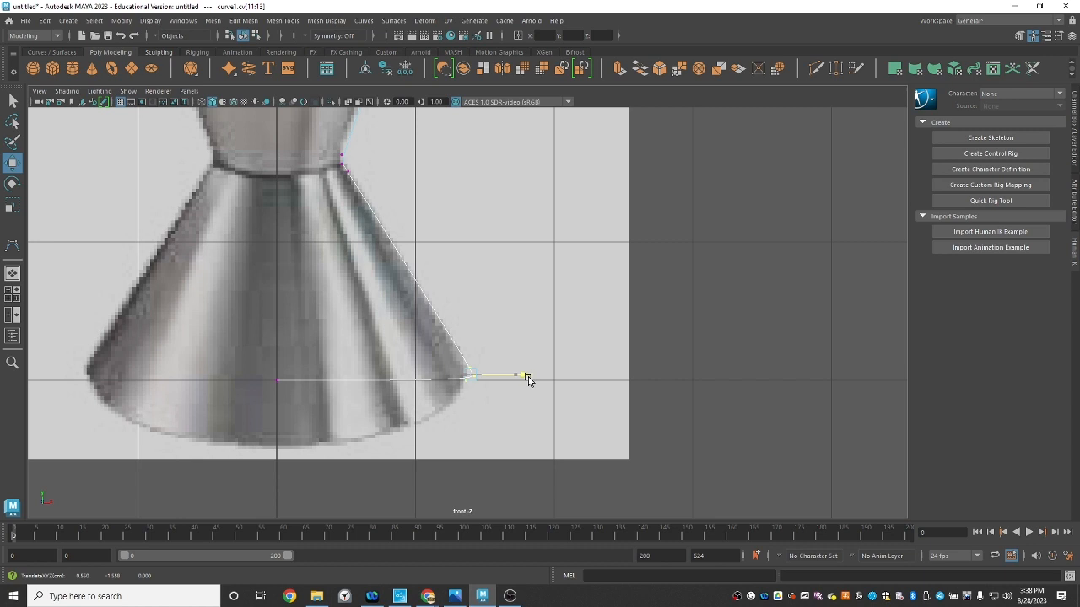
- Lower the base's corner and centre-line vertices together, and move the three corner vertices further outward to widen the base
shift+drag(335, 413, 209, 339)
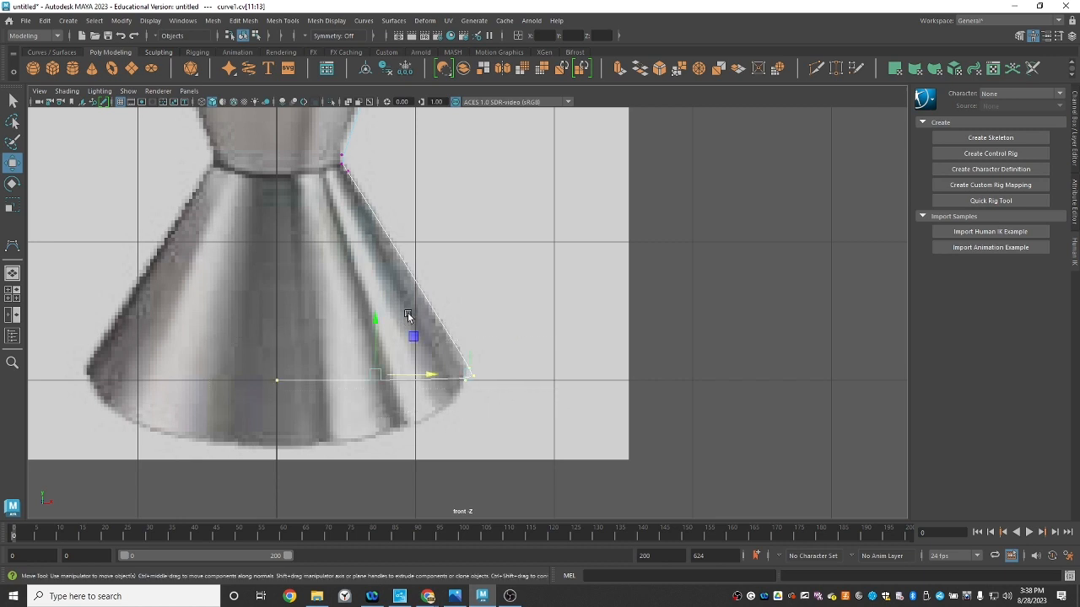
drag(375, 320, 373, 350)
click(470, 411)
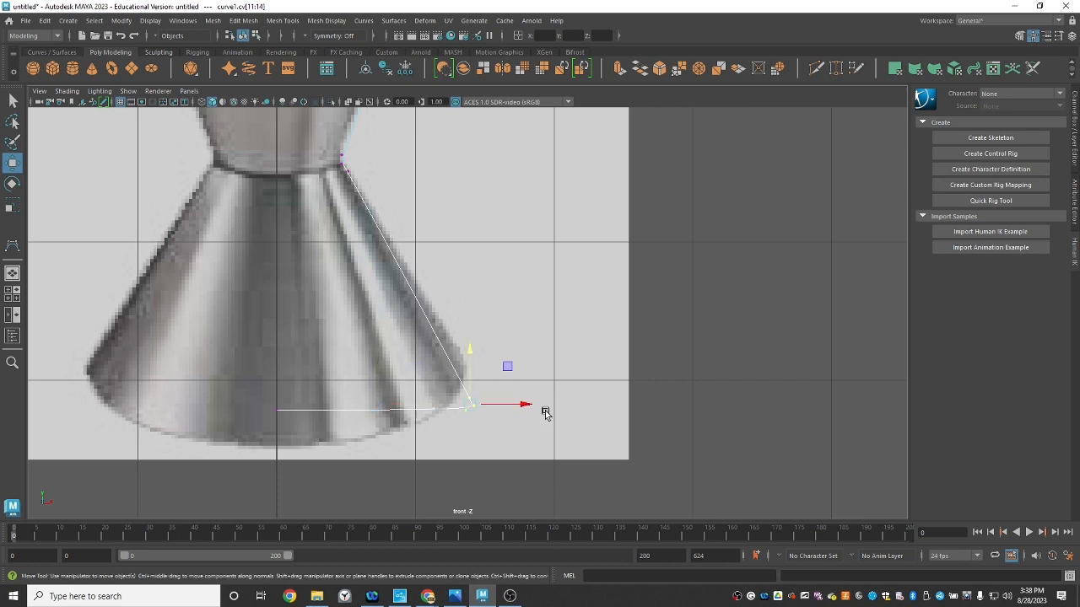
drag(540, 410, 529, 408)
drag(545, 408, 549, 405)
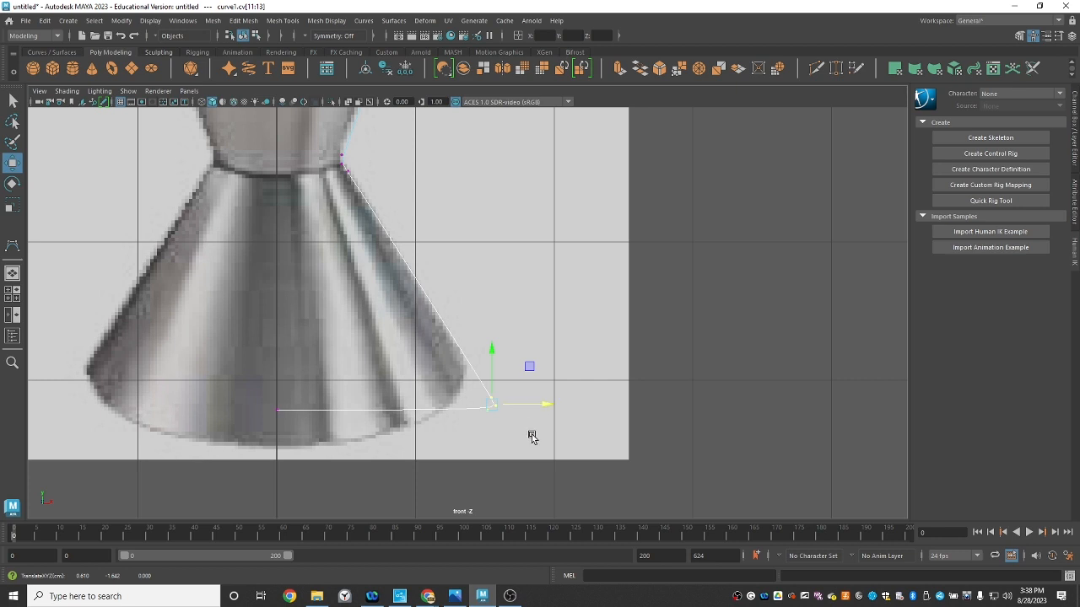
key(r)
drag(492, 405, 497, 407)
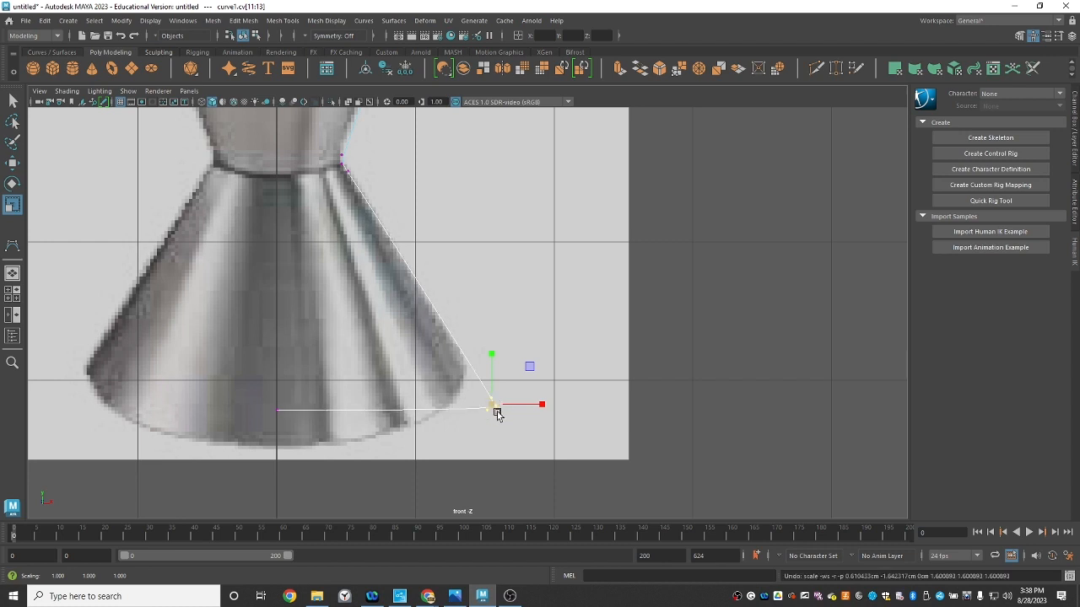
- Lower the curve's topmost vertex along the centre line to the top of the metal cap, and show all four views
alt+middle_drag(473, 254, 492, 366)
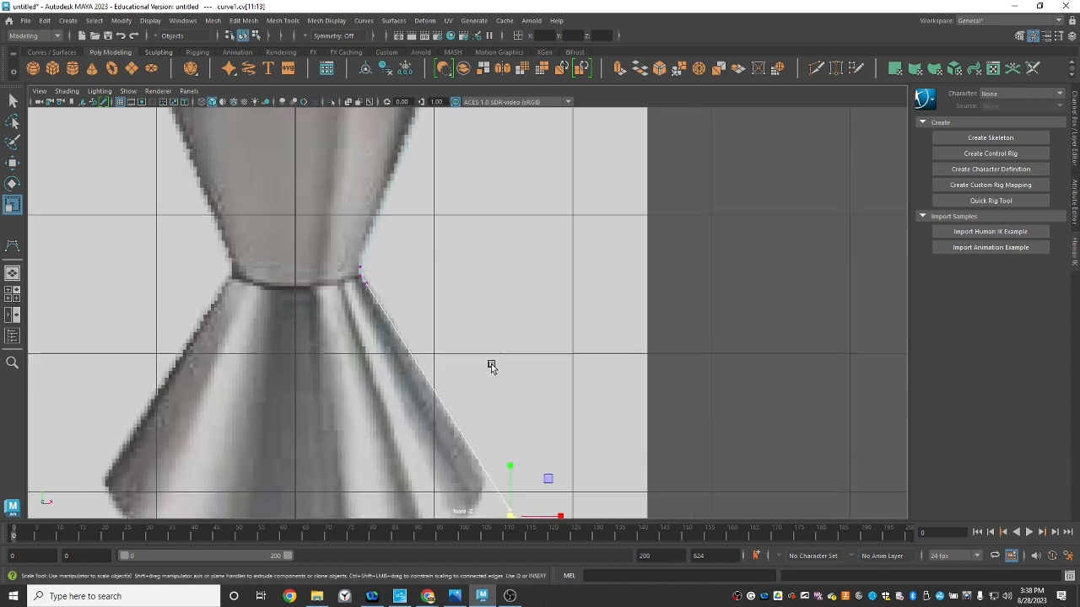
mouse_move(472, 205)
alt+middle_down()
mouse_move(472, 311)
mouse_move(489, 339)
mouse_move(489, 393)
alt+middle_up()
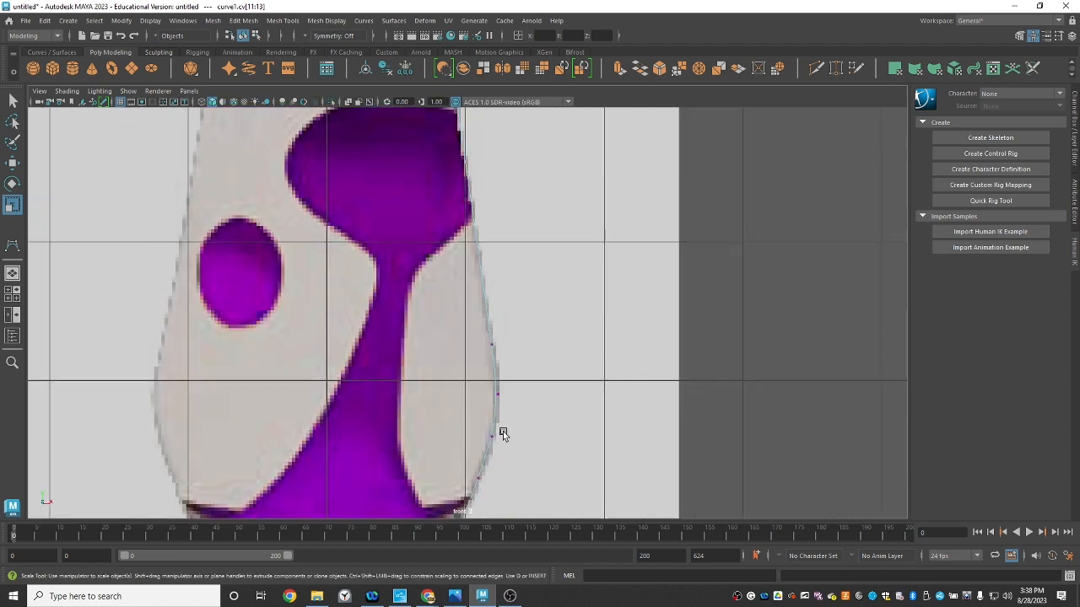
alt+middle_drag(472, 127, 465, 277)
alt+middle_drag(455, 211, 446, 368)
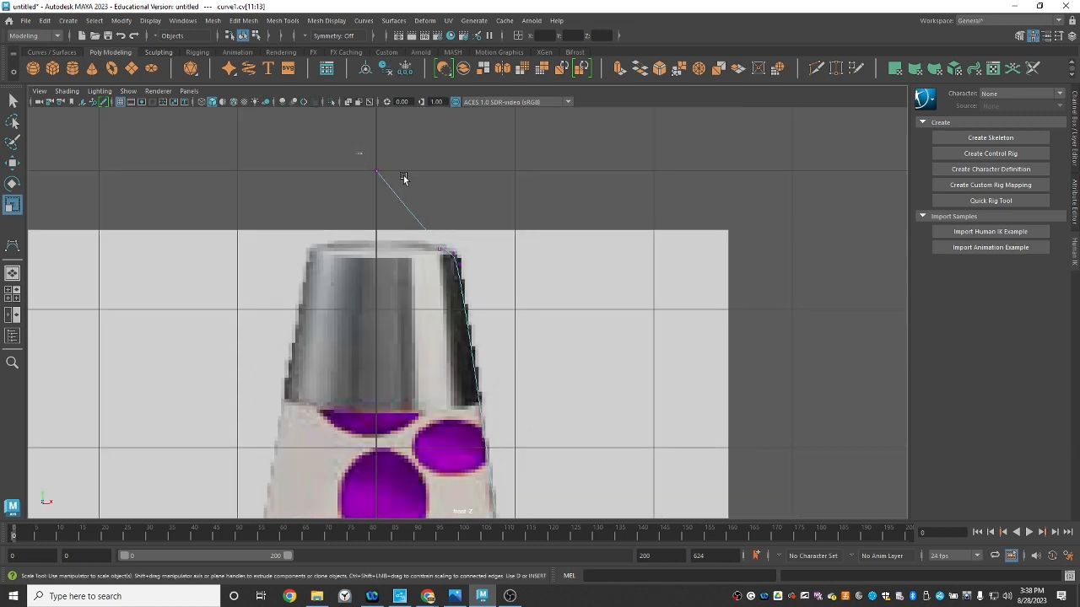
click(376, 171)
key(w)
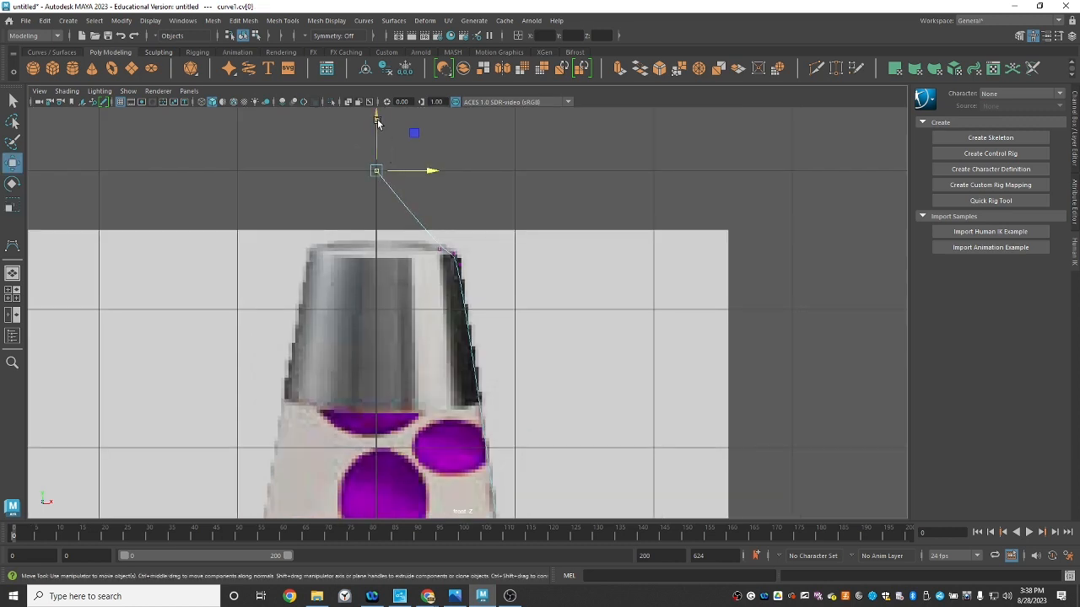
drag(376, 125, 360, 201)
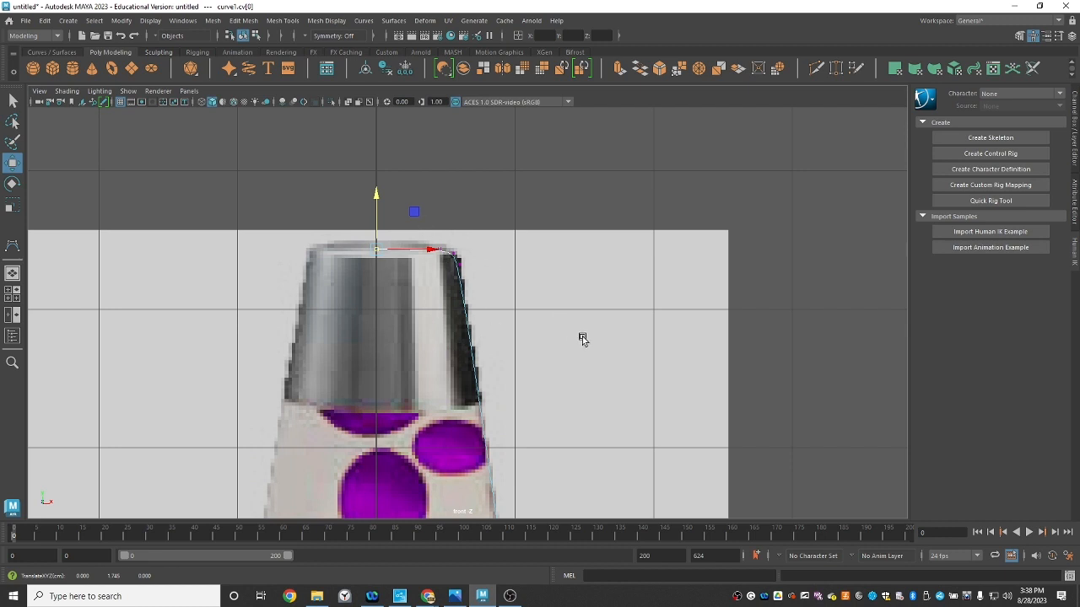
key(space)
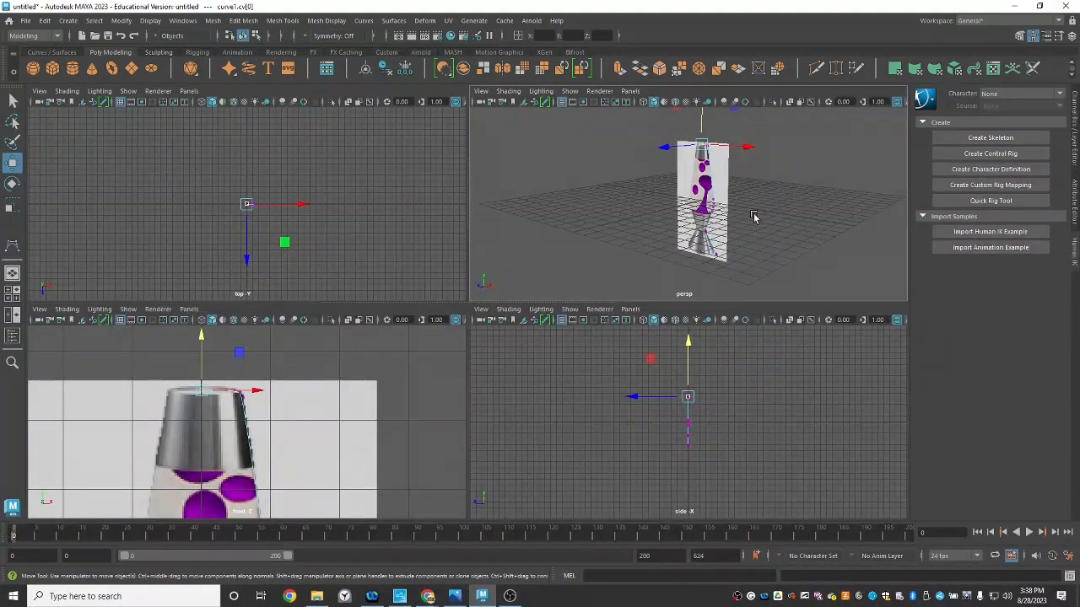
key(space)
click(752, 257)
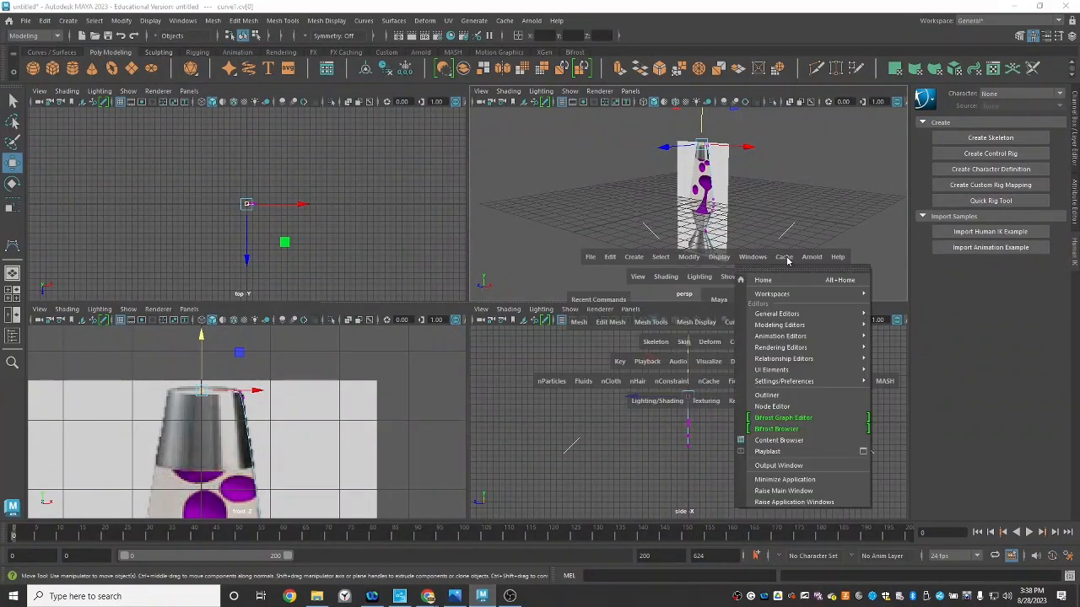
click(770, 213)
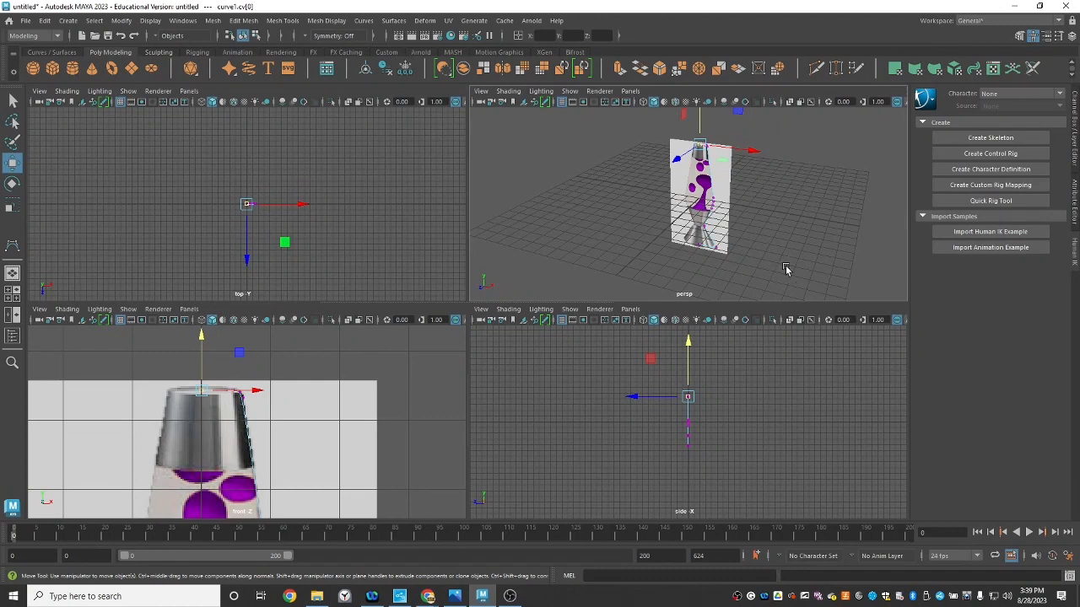
key(space)
drag(786, 262, 754, 271)
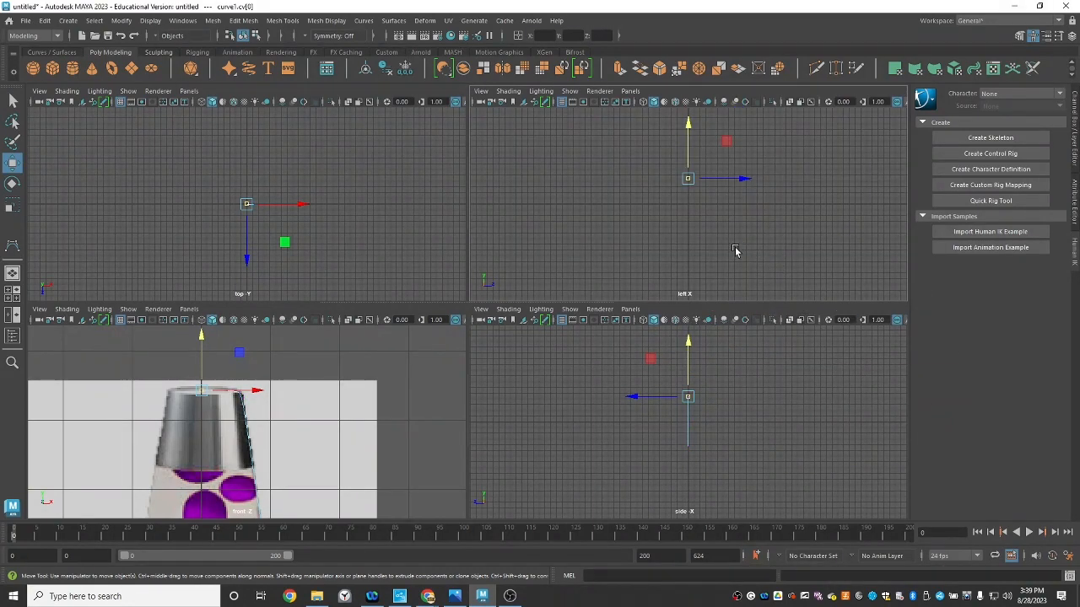
key(ctrl+z)
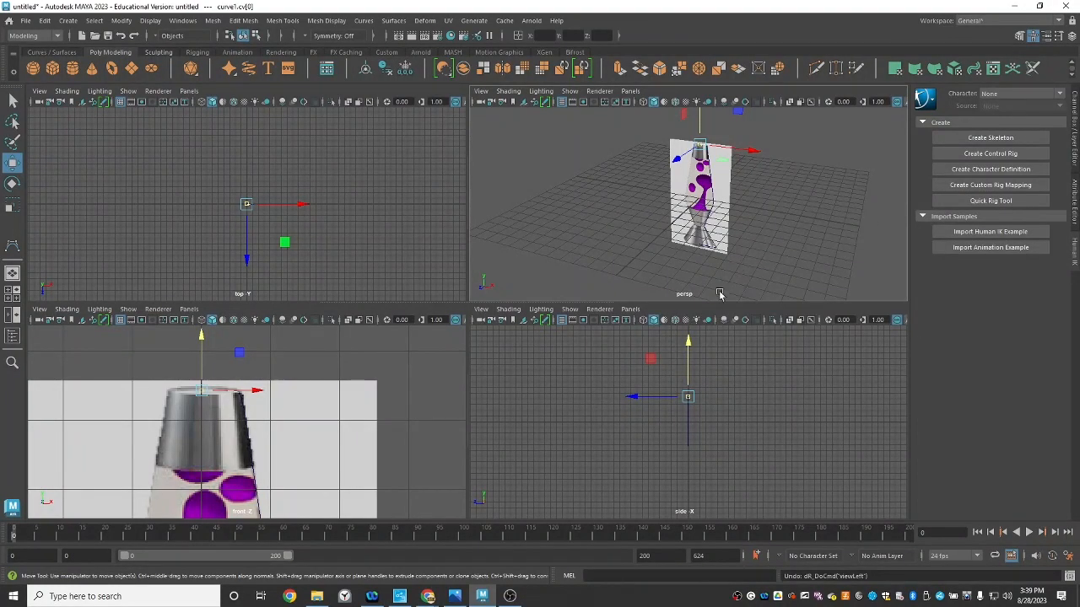
- Maximize the perspective view and delete the lava lamp reference image plane, leaving only the curve
alt+drag(600, 295, 598, 254)
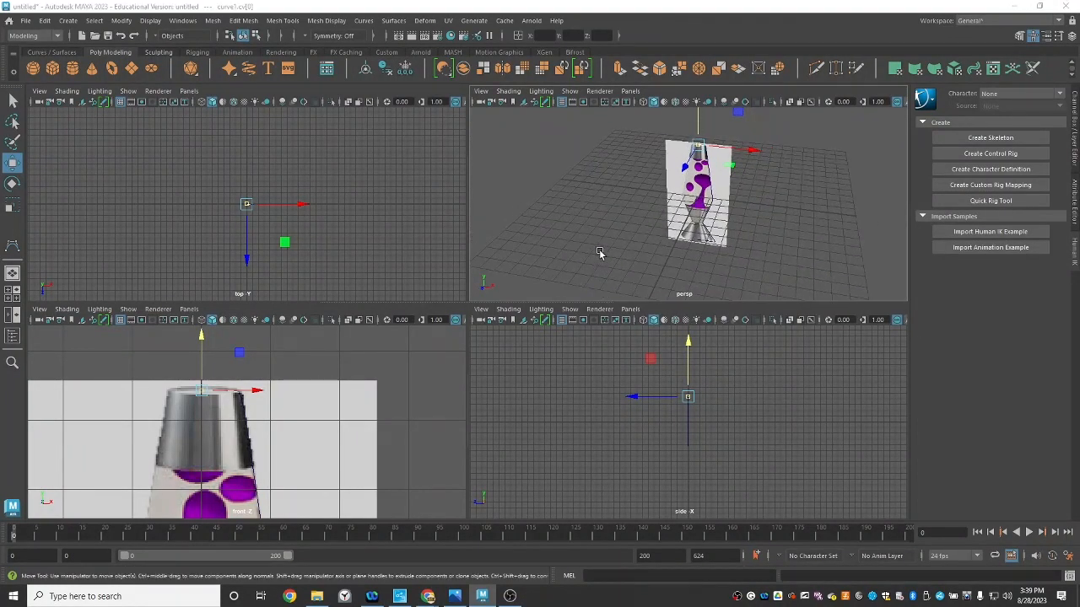
key(space)
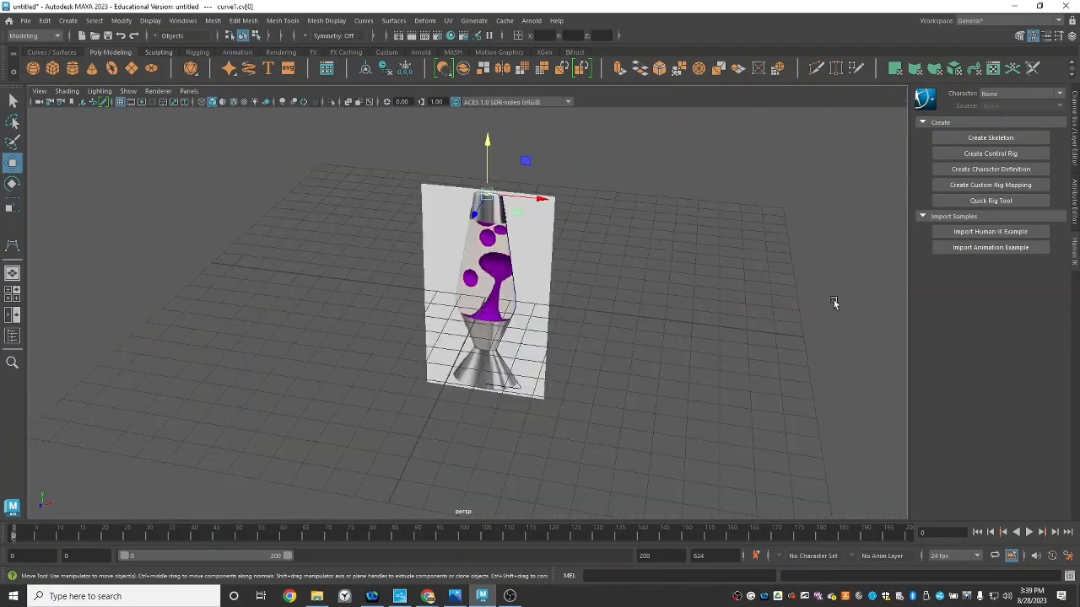
alt+drag(723, 391, 620, 246)
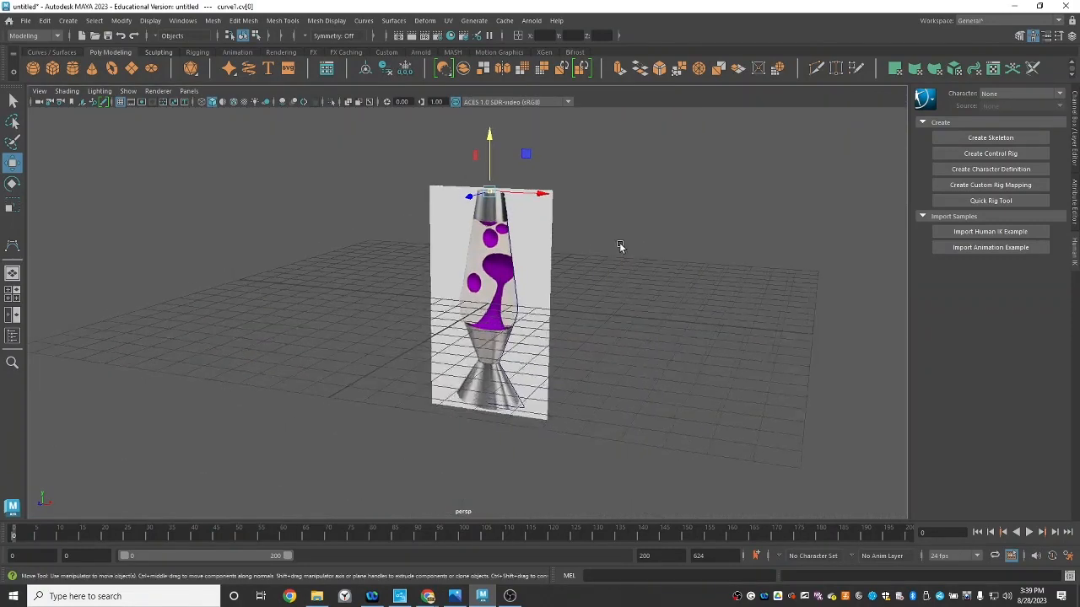
click(547, 241)
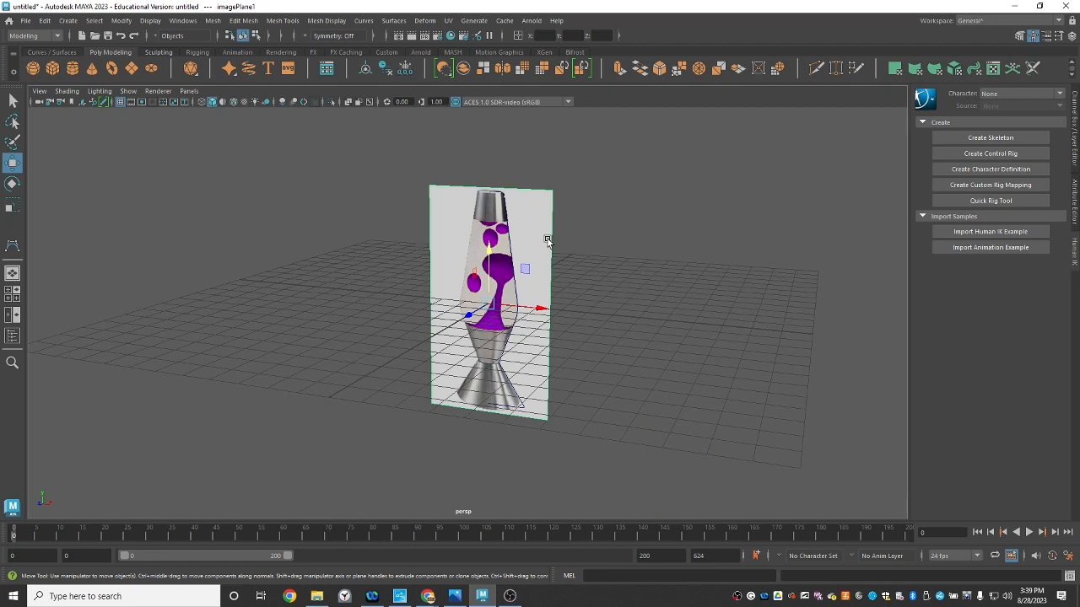
key(Delete)
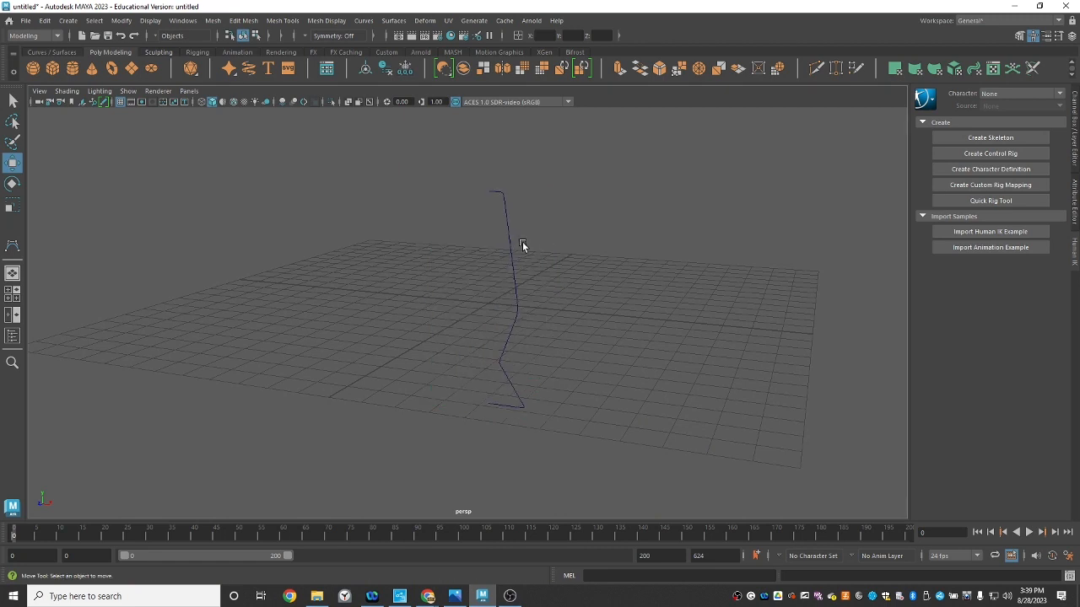
- Select the profile curve and revolve it into the lamp's surface with the Revolve command
drag(498, 245, 572, 240)
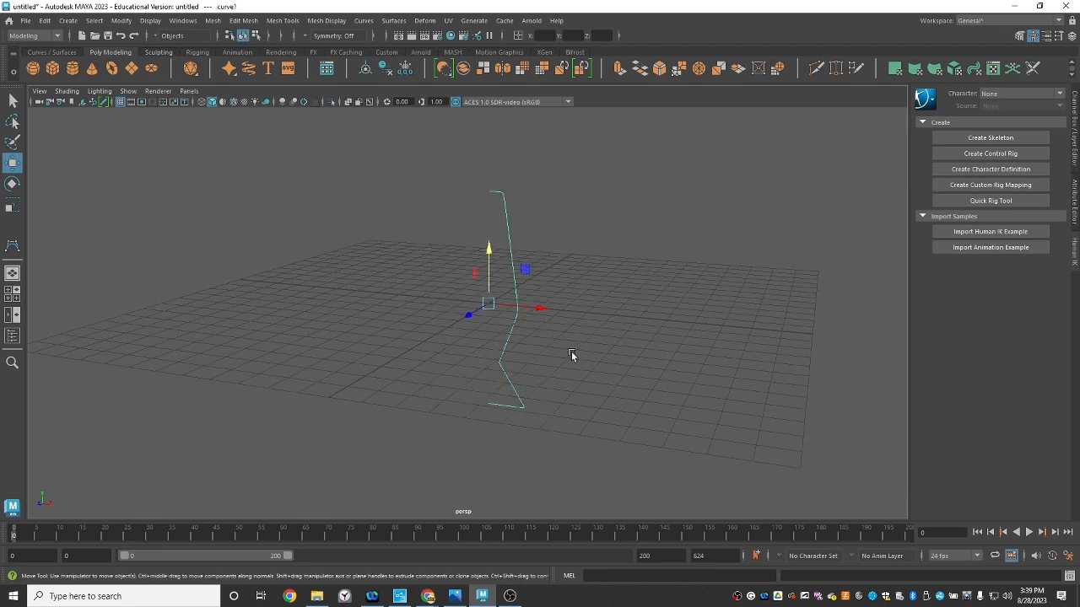
alt+drag(574, 396, 593, 388)
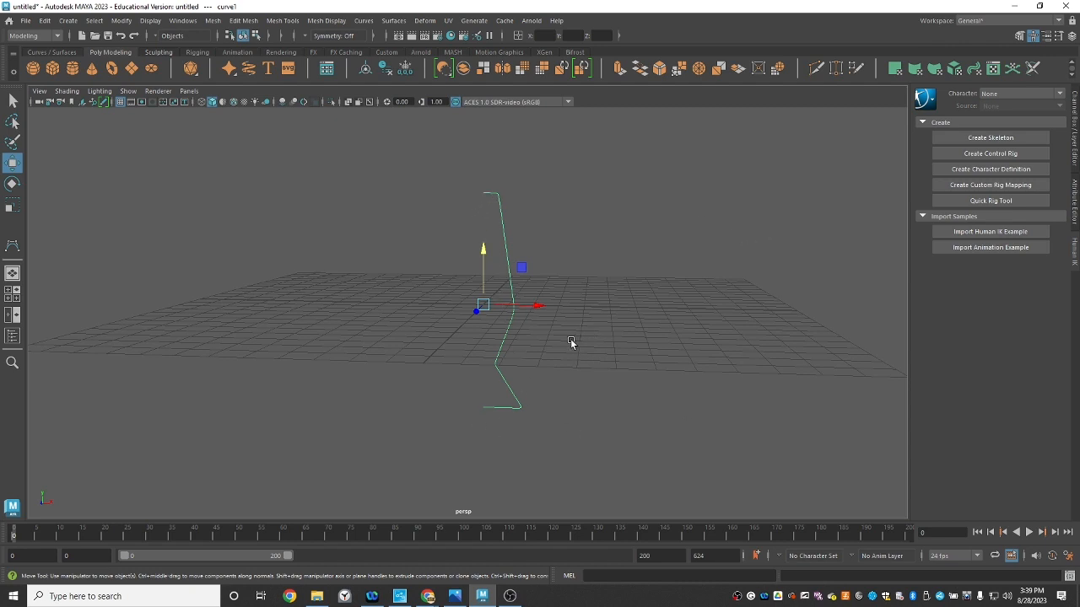
alt+drag(570, 339, 581, 337)
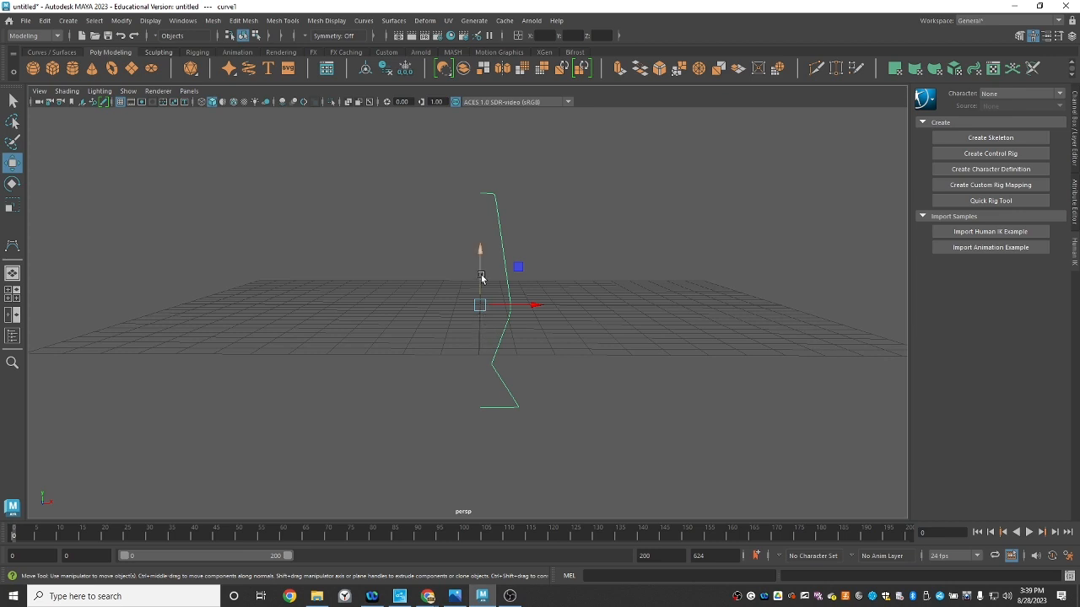
alt+drag(646, 396, 655, 404)
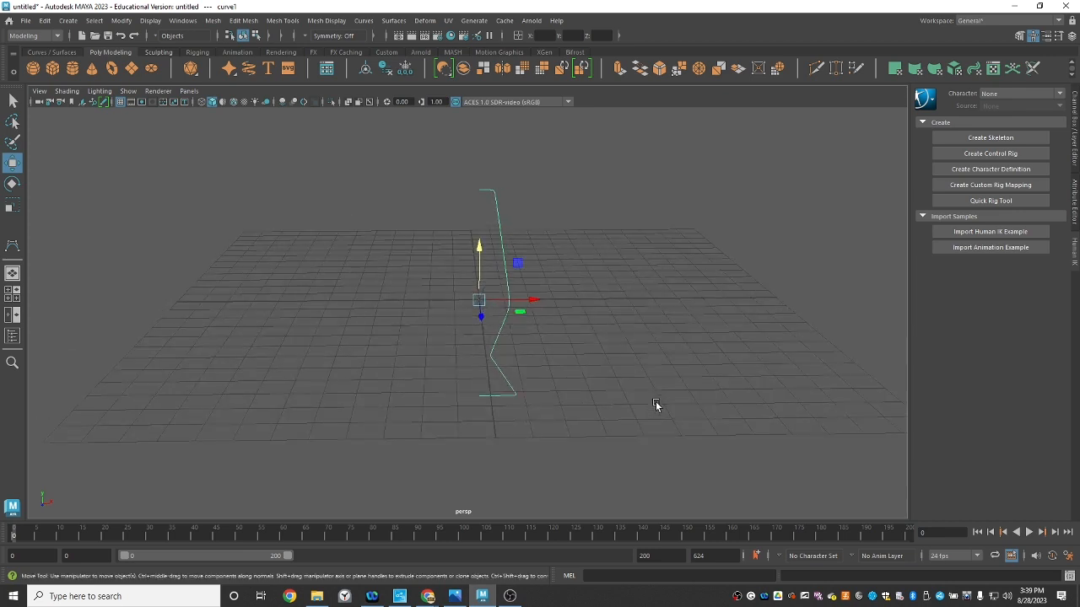
click(405, 21)
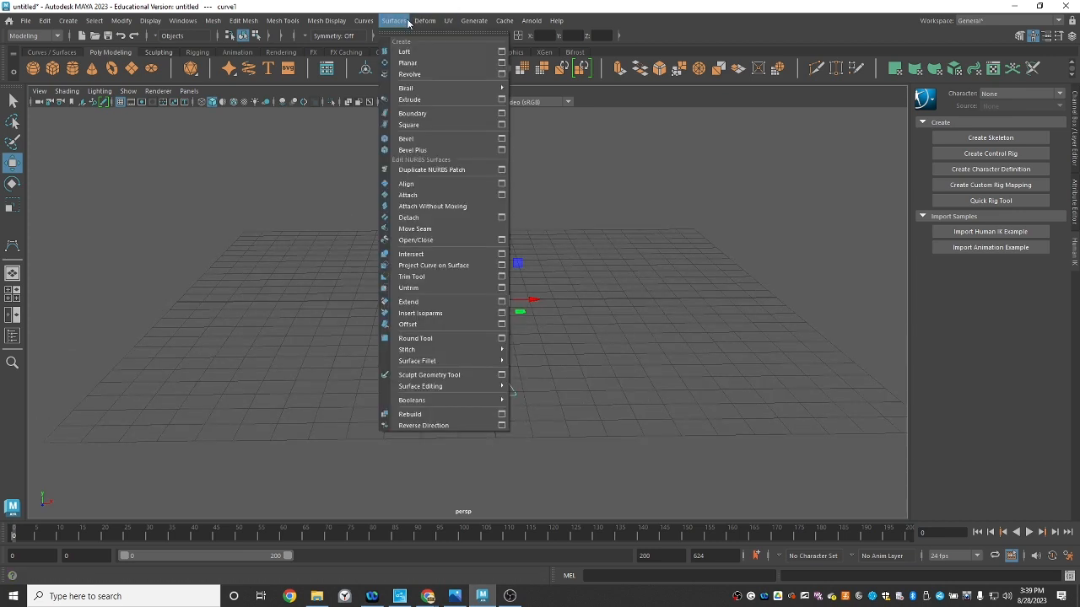
click(410, 75)
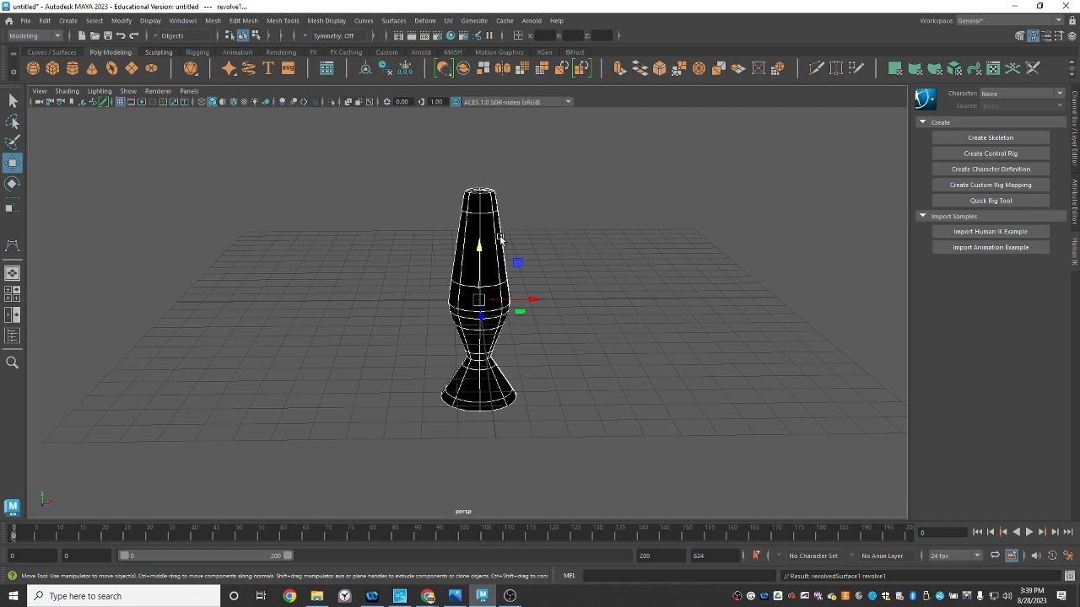
- Reverse the direction of the revolved lamp surface and deselect it
alt+drag(565, 291, 585, 310)
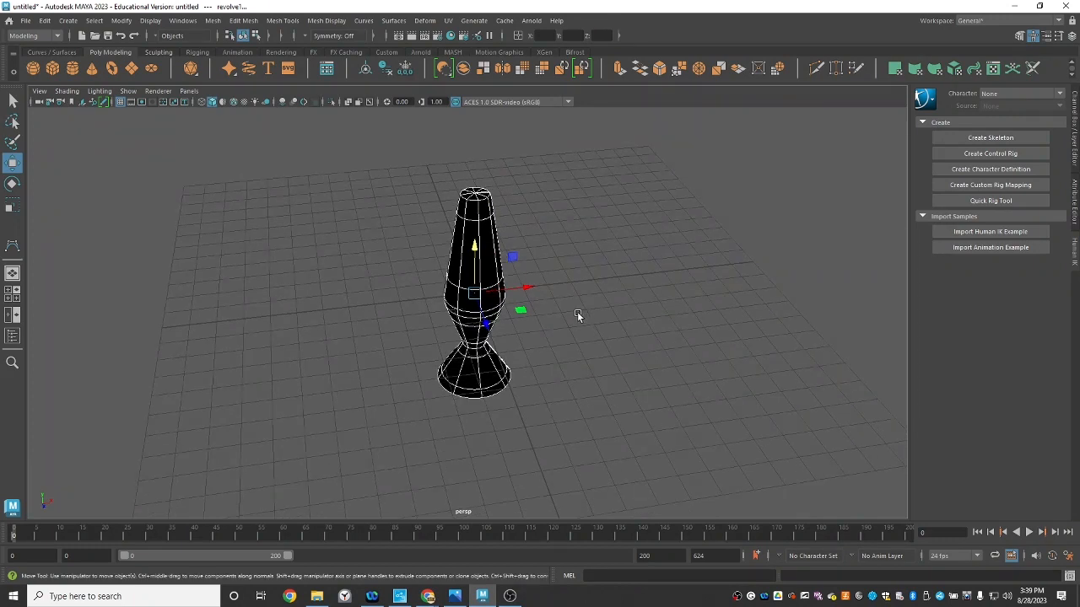
click(393, 21)
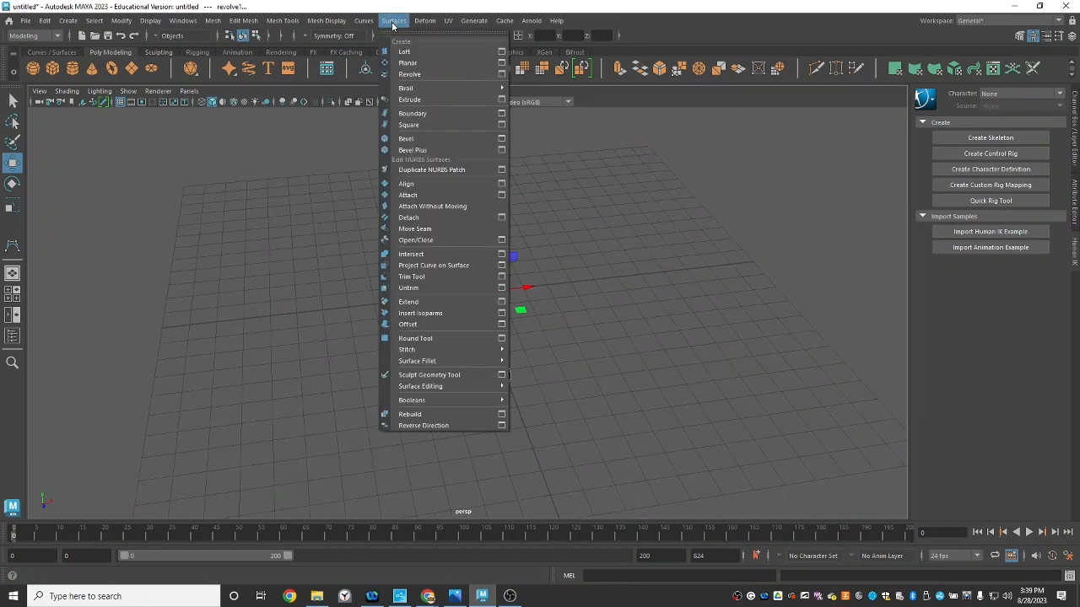
click(429, 426)
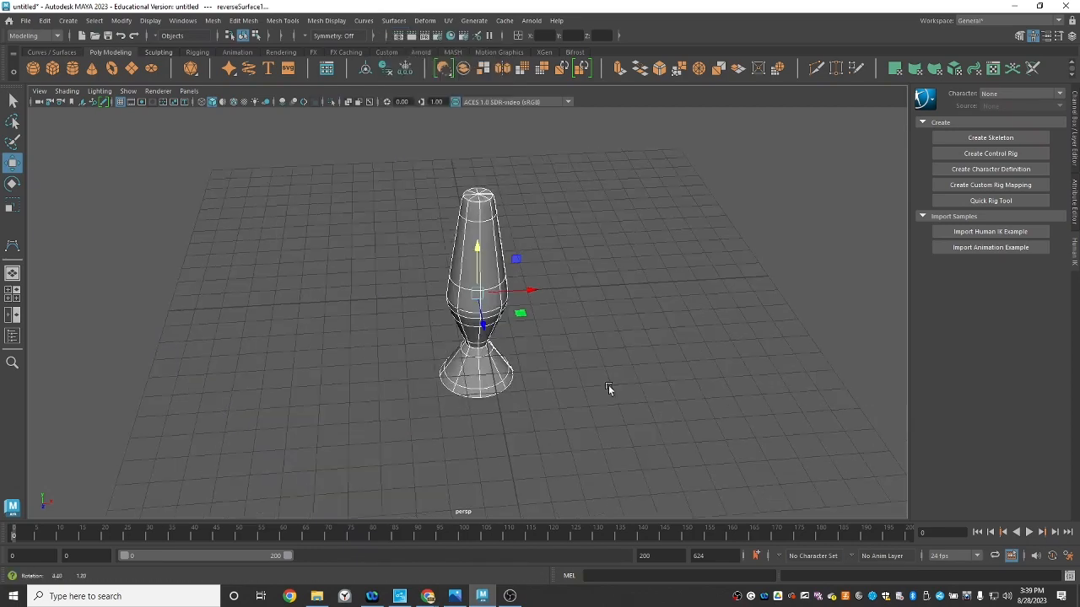
mouse_move(608, 384)
alt+mouse_down()
mouse_move(538, 359)
mouse_move(613, 369)
alt+mouse_up()
click(596, 273)
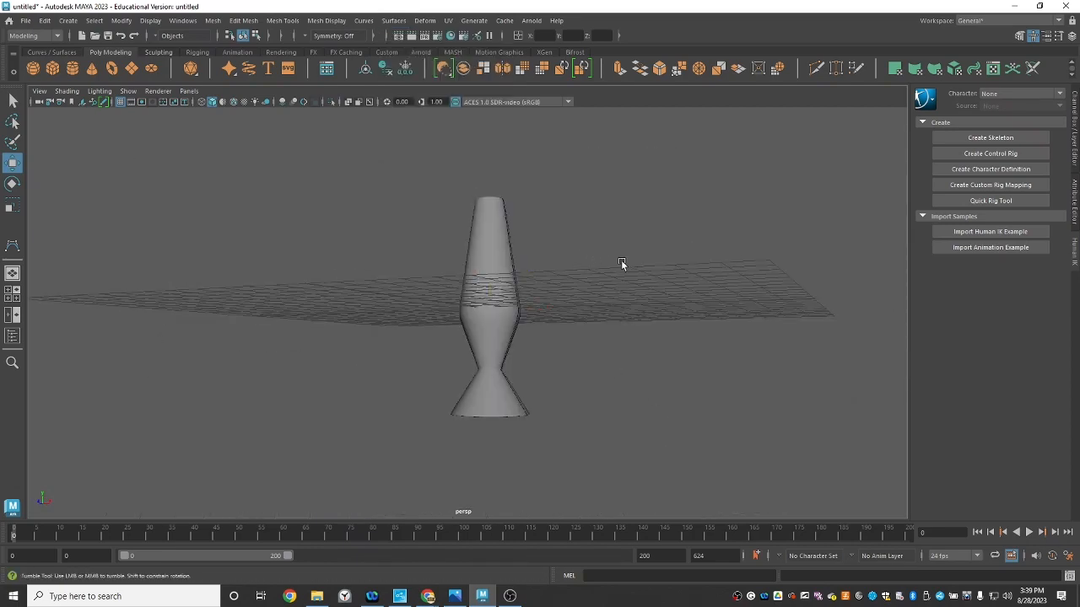
mouse_move(621, 264)
alt+mouse_down()
mouse_move(706, 265)
mouse_move(591, 256)
mouse_move(623, 266)
alt+mouse_up()
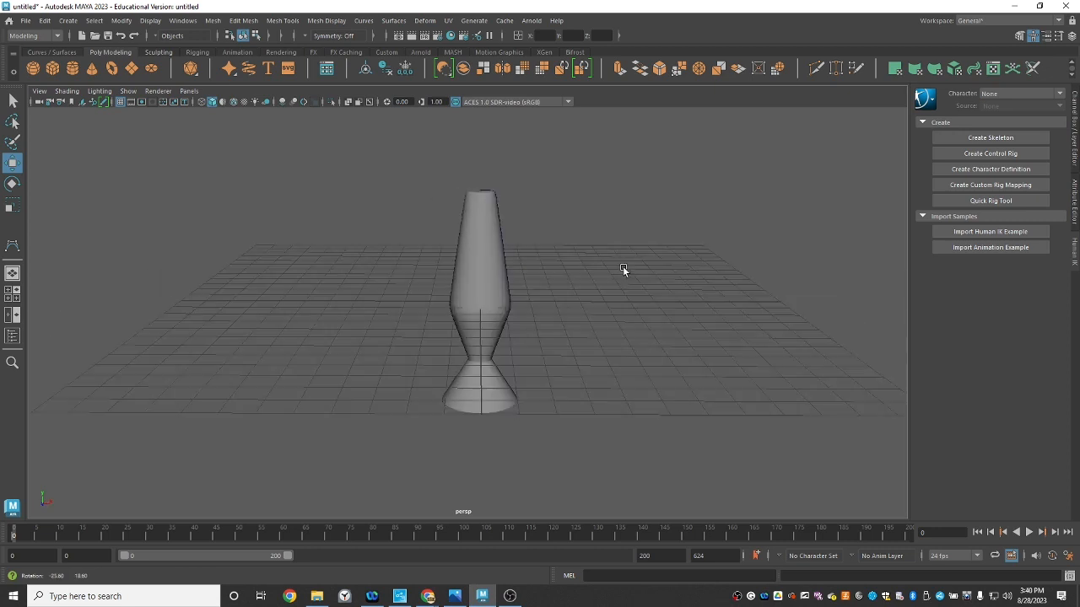
- Hide the grid in the perspective view and look at the revolved lamp up close
click(128, 93)
click(186, 539)
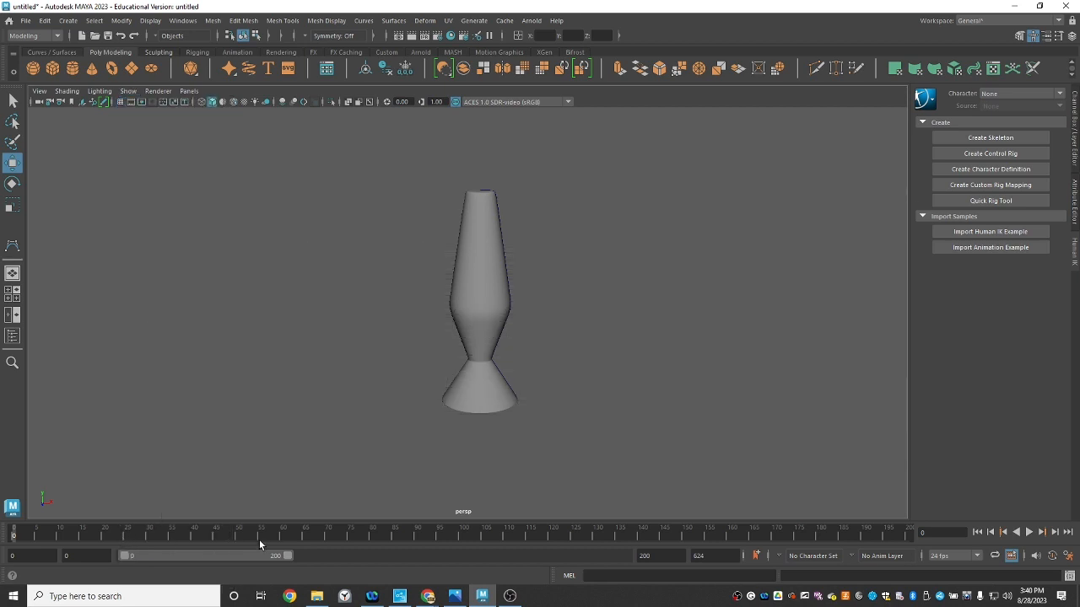
alt+right_drag(615, 399, 700, 403)
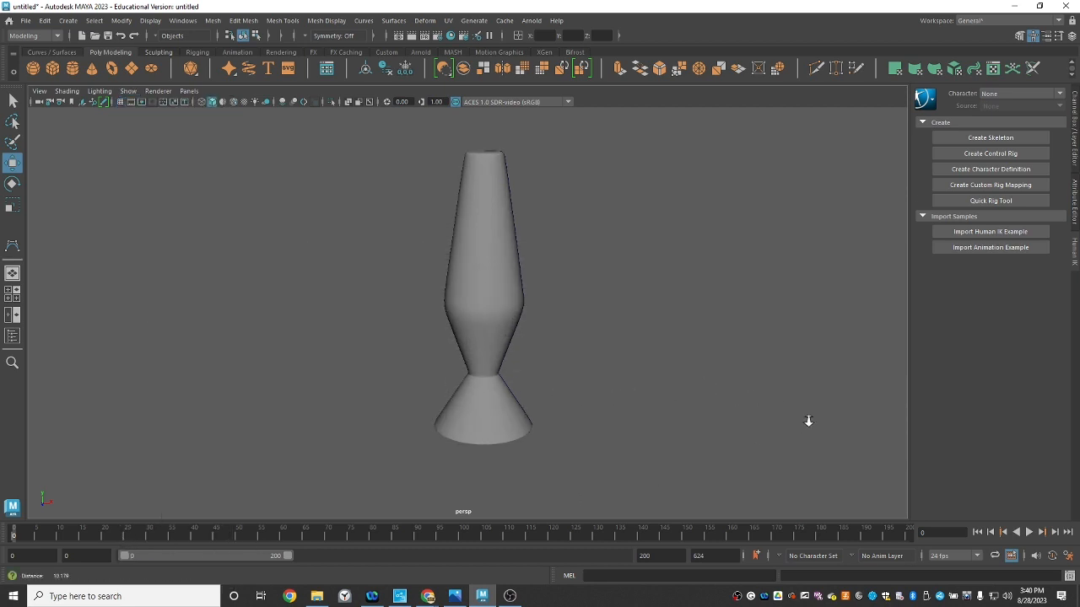
alt+right_drag(567, 357, 647, 361)
alt+middle_drag(646, 362, 640, 431)
alt+drag(640, 431, 666, 429)
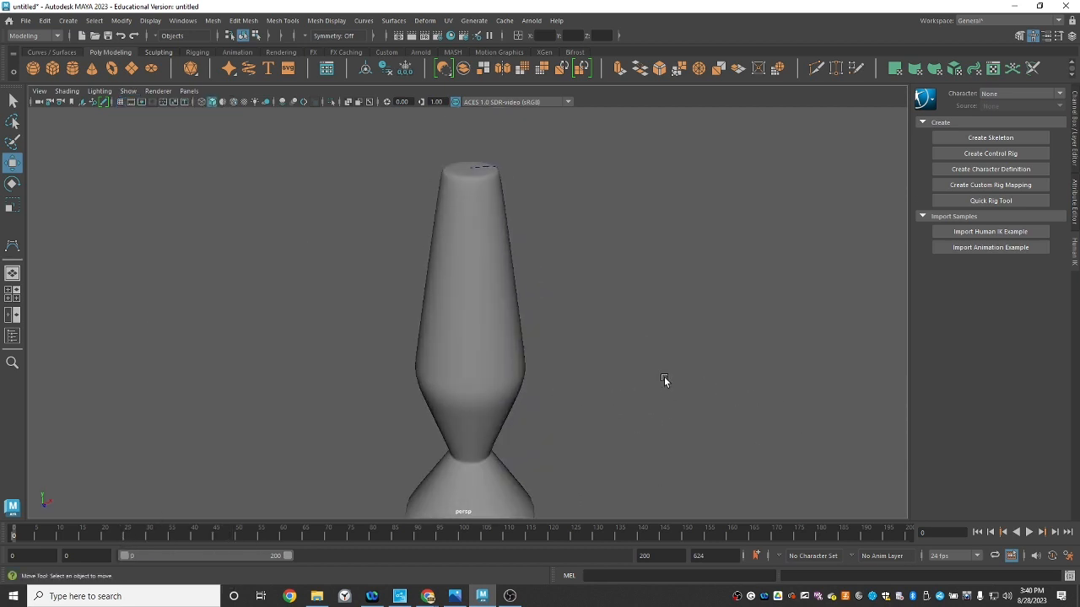
alt+drag(695, 369, 582, 362)
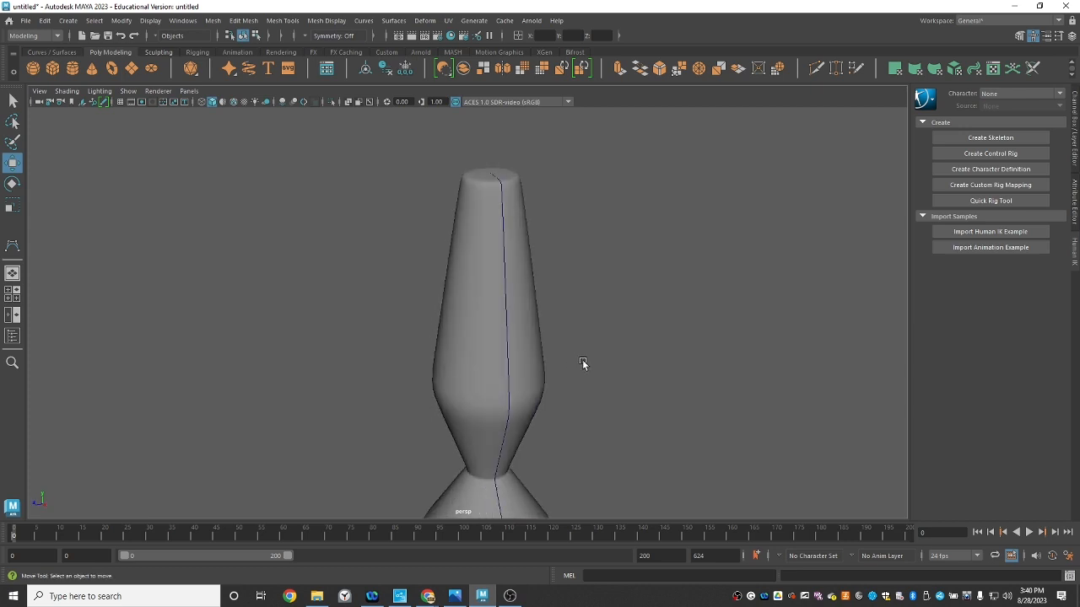
- Pull the profile curve's control vertex at the lamp's widest part outward to test the linked surface, and undo the move
click(507, 333)
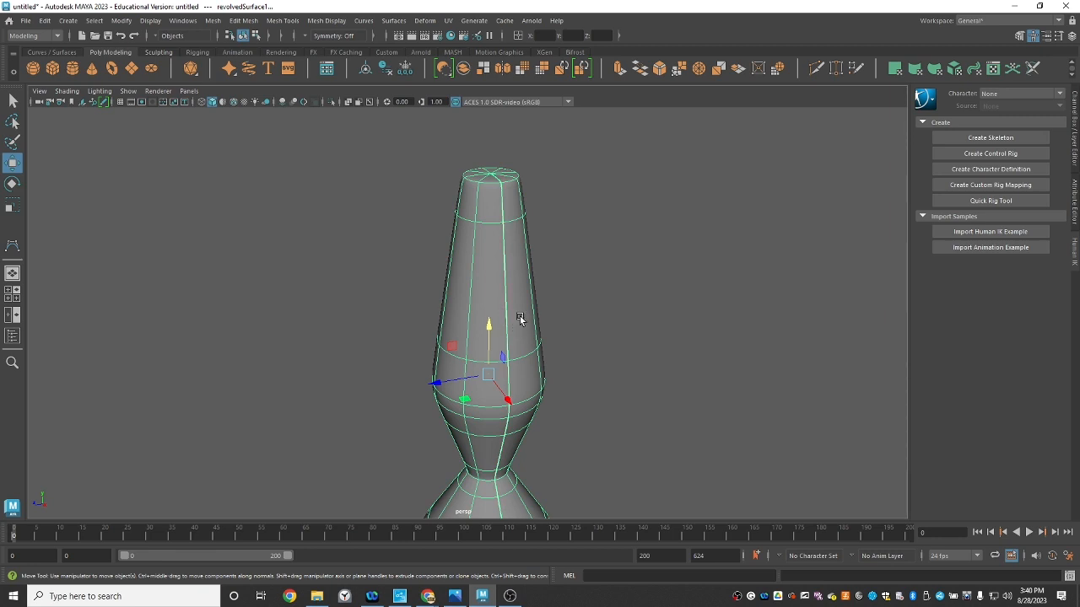
click(532, 308)
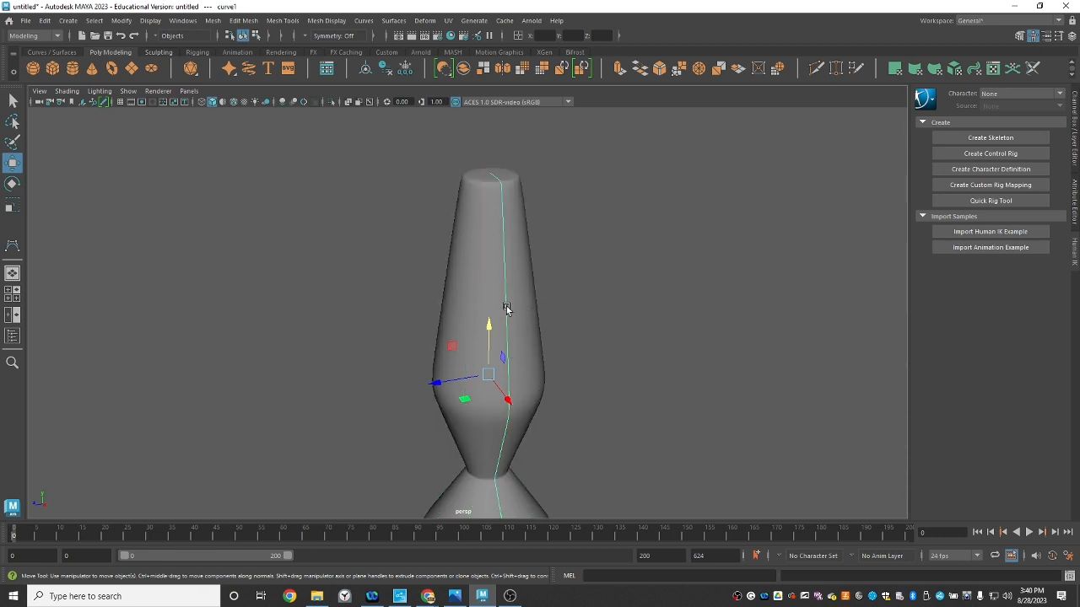
right_drag(507, 308, 469, 297)
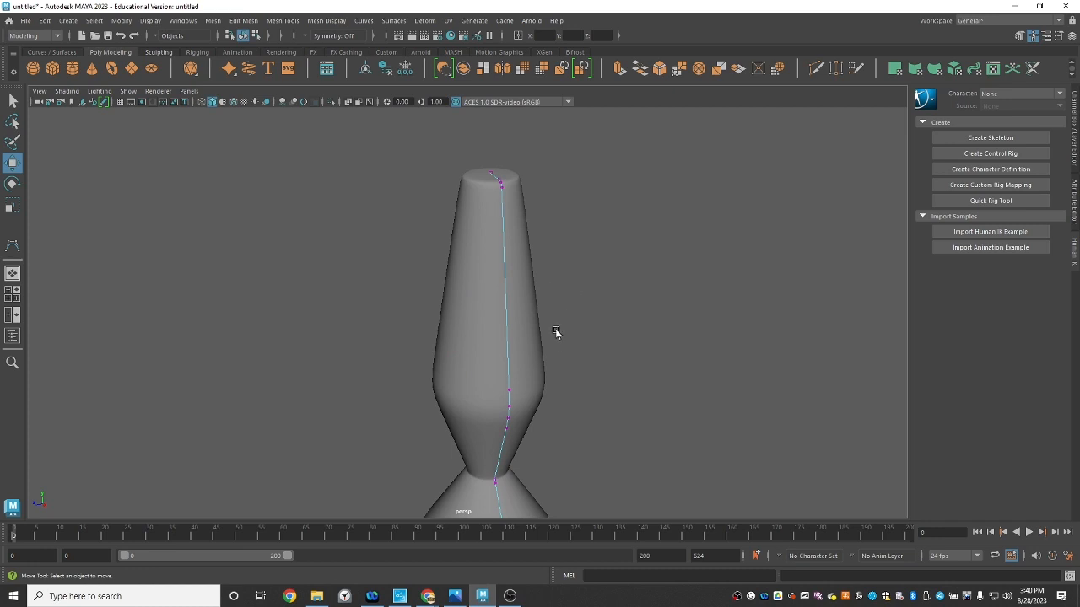
alt+drag(586, 357, 650, 353)
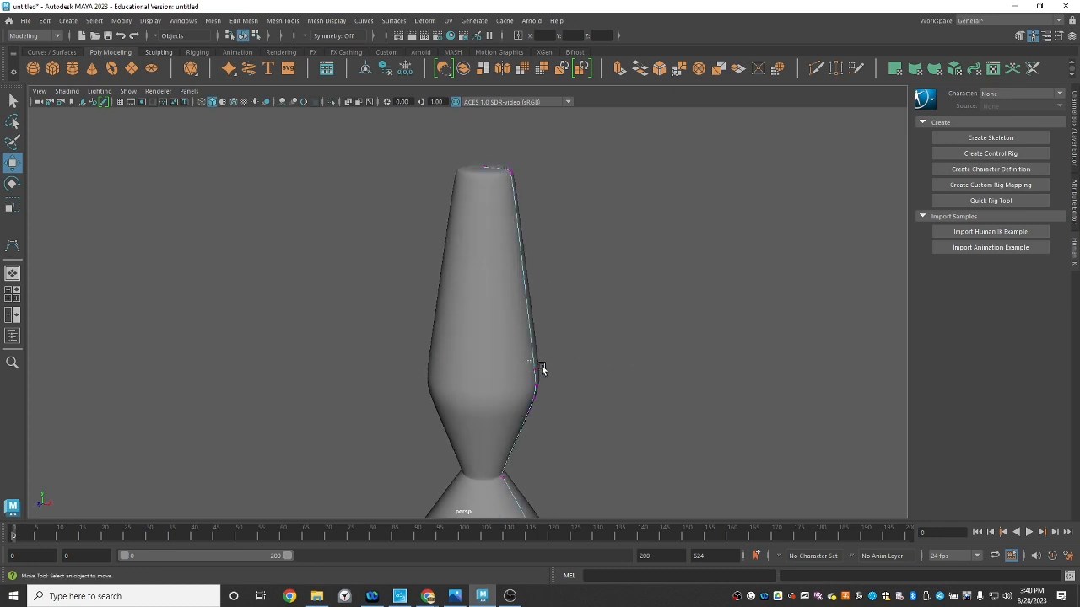
click(540, 369)
mouse_move(595, 379)
mouse_down()
mouse_move(632, 385)
mouse_move(560, 379)
mouse_move(593, 382)
mouse_move(584, 382)
mouse_up()
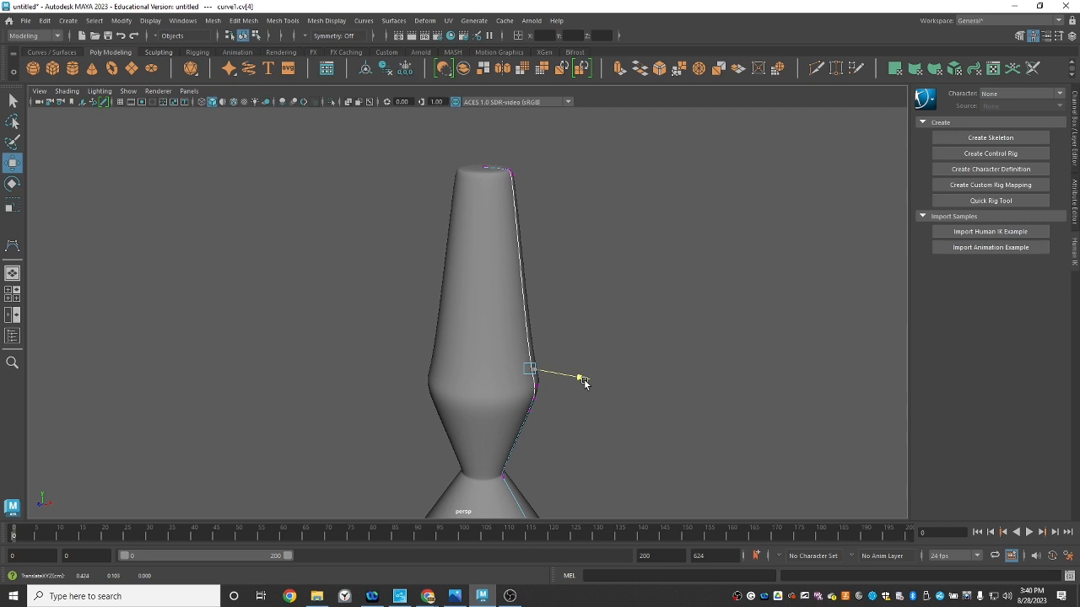
drag(584, 382, 618, 396)
key(ctrl+z)
- Delete the construction history of the revolved lamp surface and deselect it
alt+middle_drag(618, 397, 616, 461)
click(499, 338)
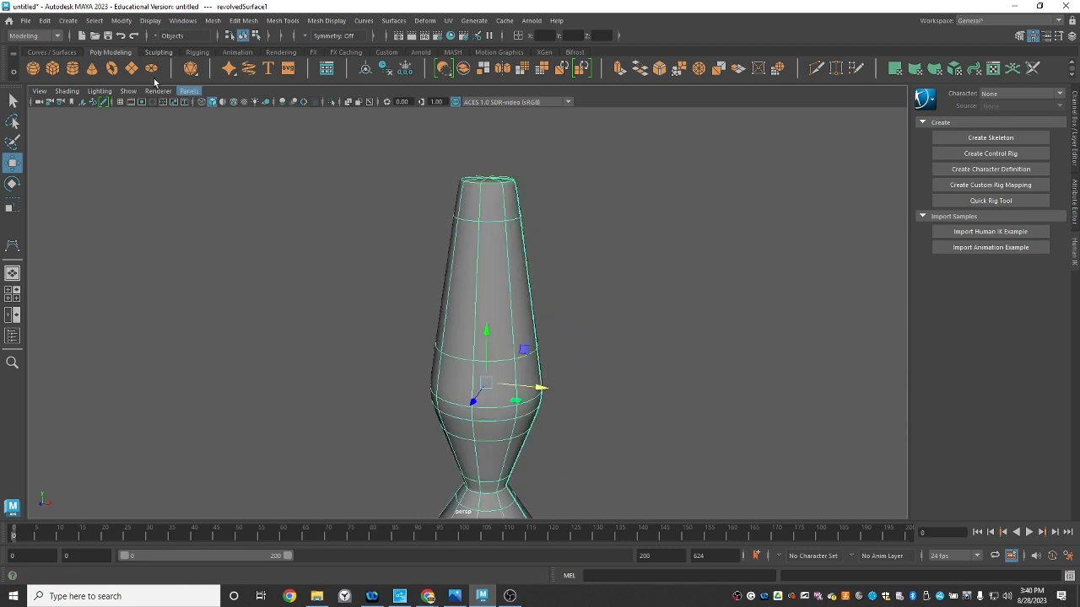
click(43, 22)
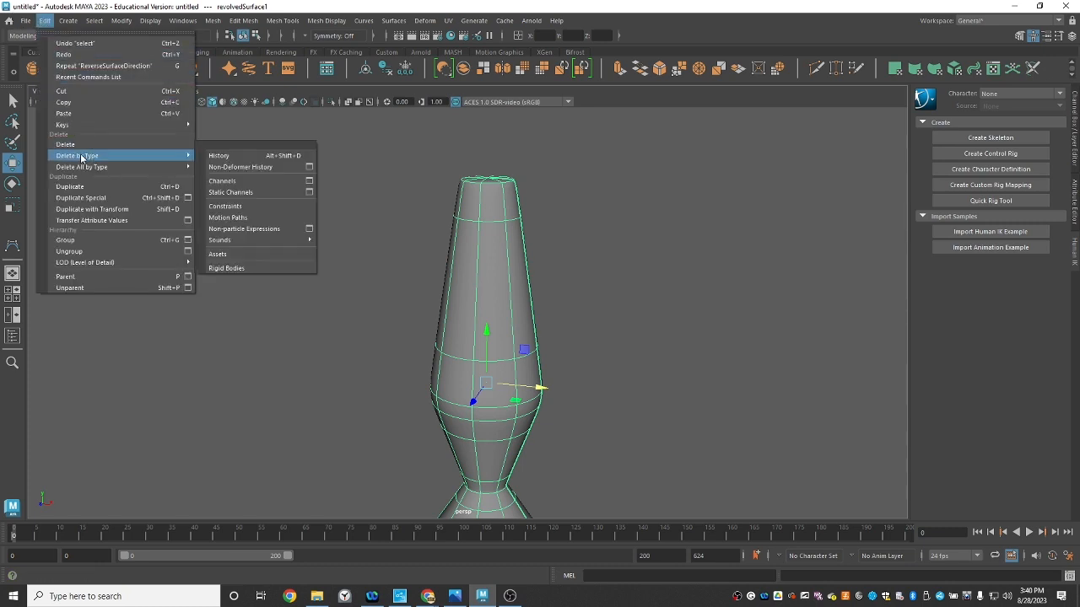
mouse_move(169, 165)
click(218, 160)
click(673, 345)
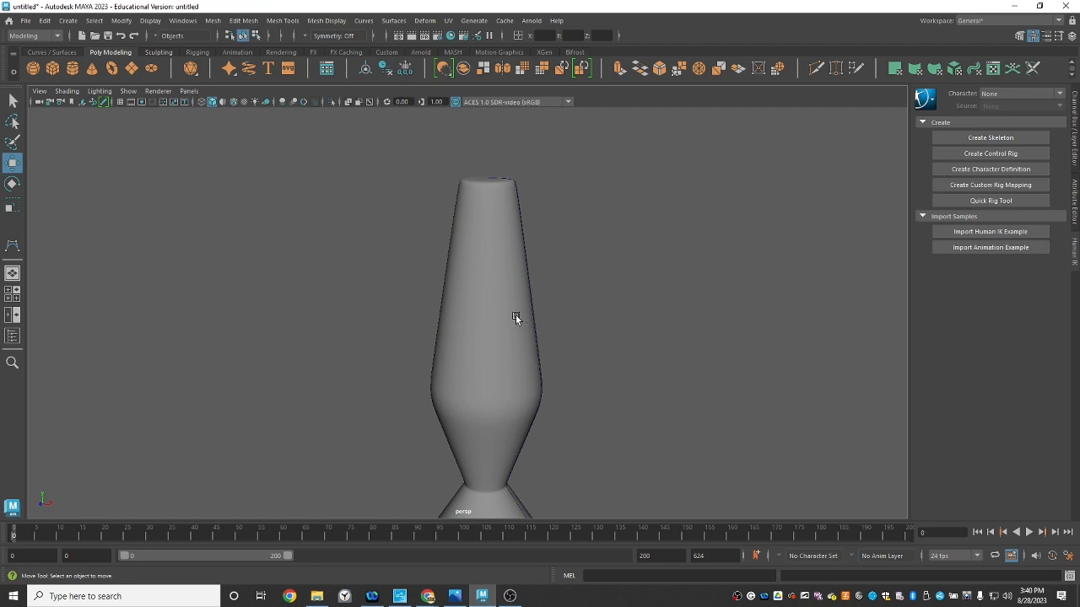
- Test the curve's independence from the surface by moving its control vertex at the widest part outward, and undo the move
drag(525, 315, 569, 324)
drag(434, 289, 473, 302)
click(544, 338)
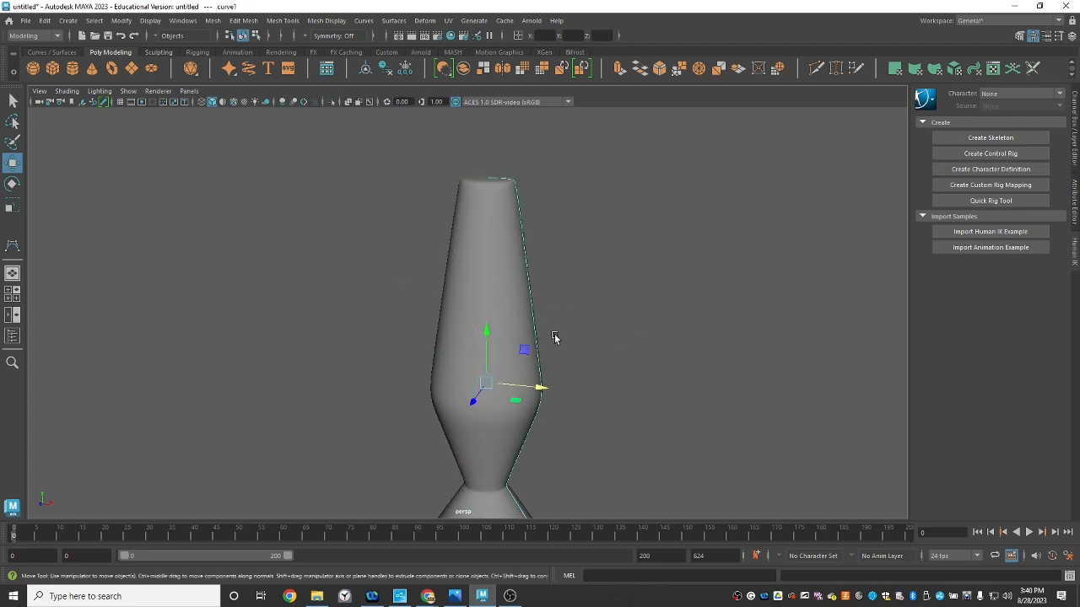
right_drag(534, 338, 473, 295)
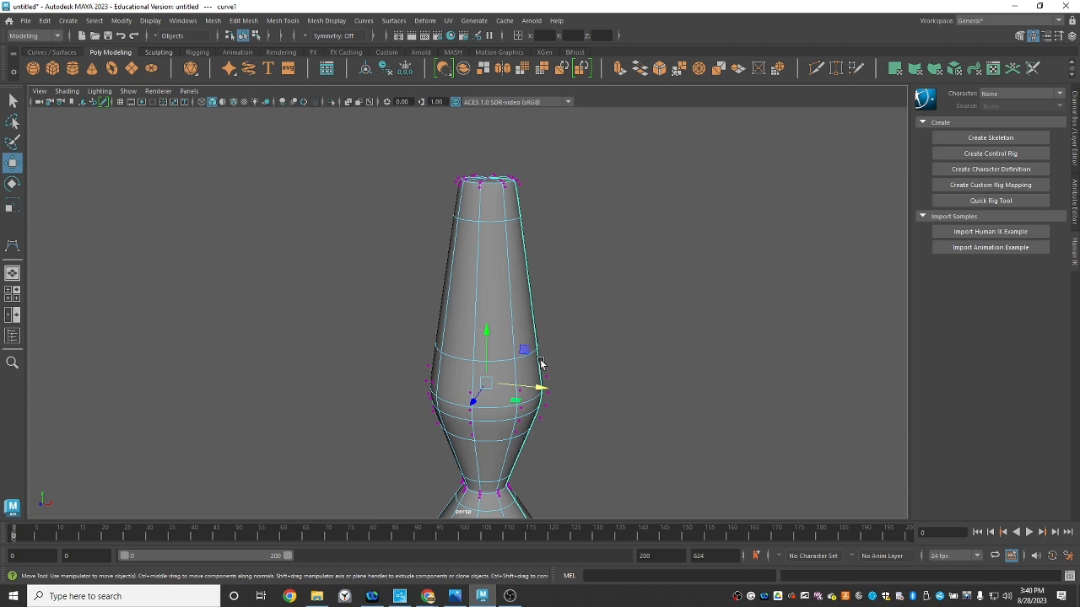
key(ctrl+z)
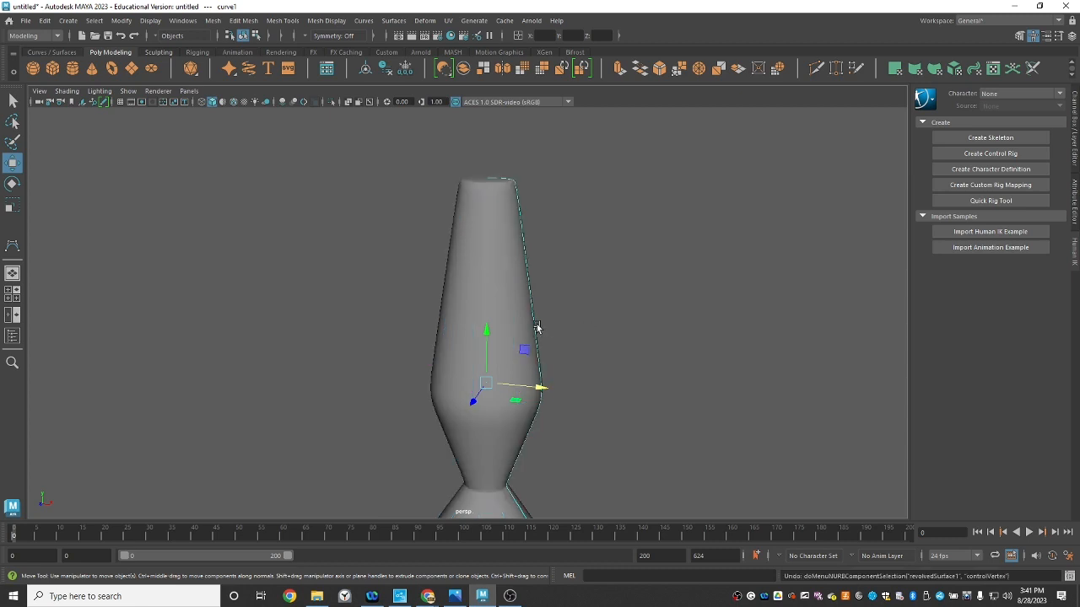
right_drag(538, 328, 532, 336)
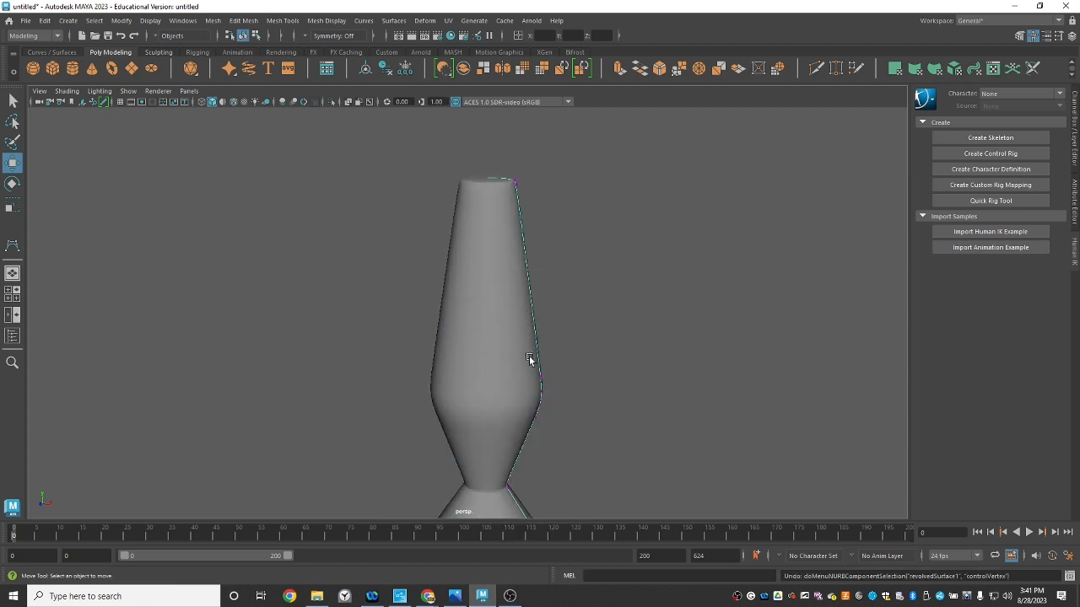
drag(530, 358, 647, 390)
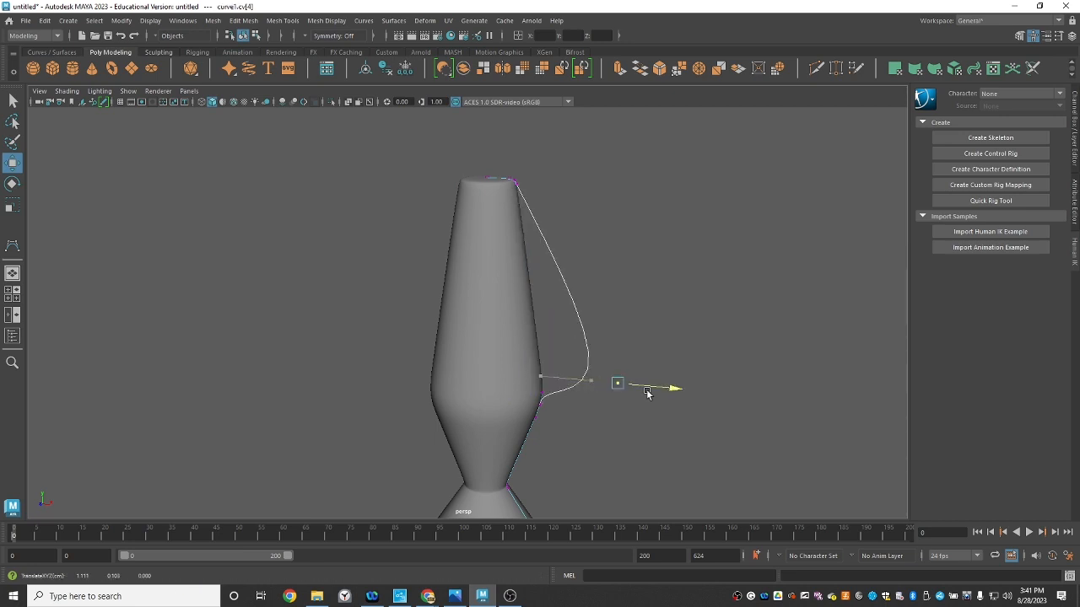
key(ctrl+z)
key(ctrl+z)
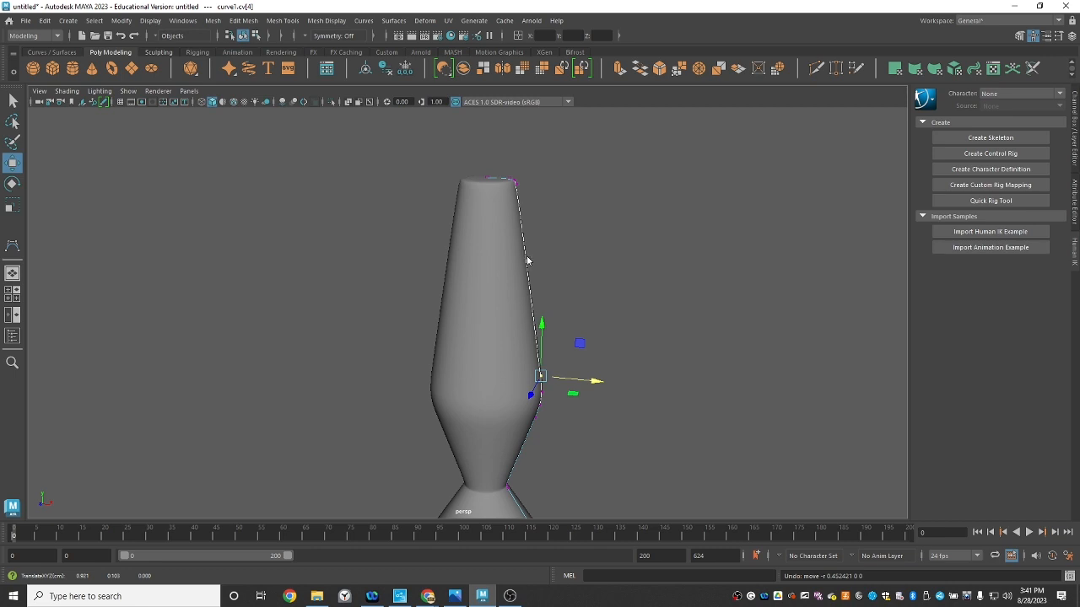
- Return the profile curve to object mode and delete it, keeping only the revolved lamp surface
right_drag(527, 260, 567, 245)
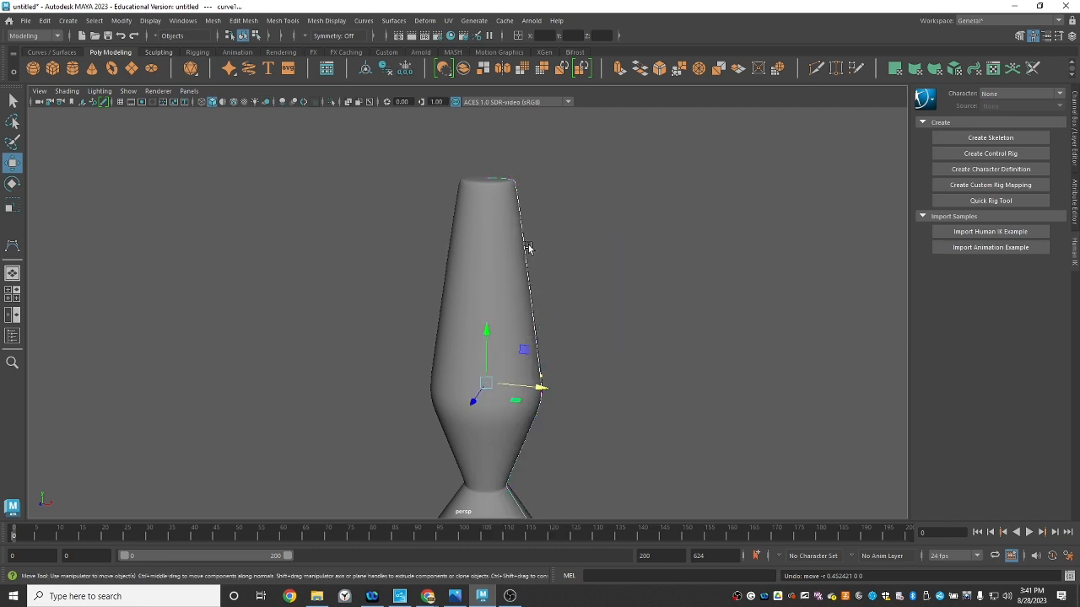
alt+drag(653, 378, 602, 394)
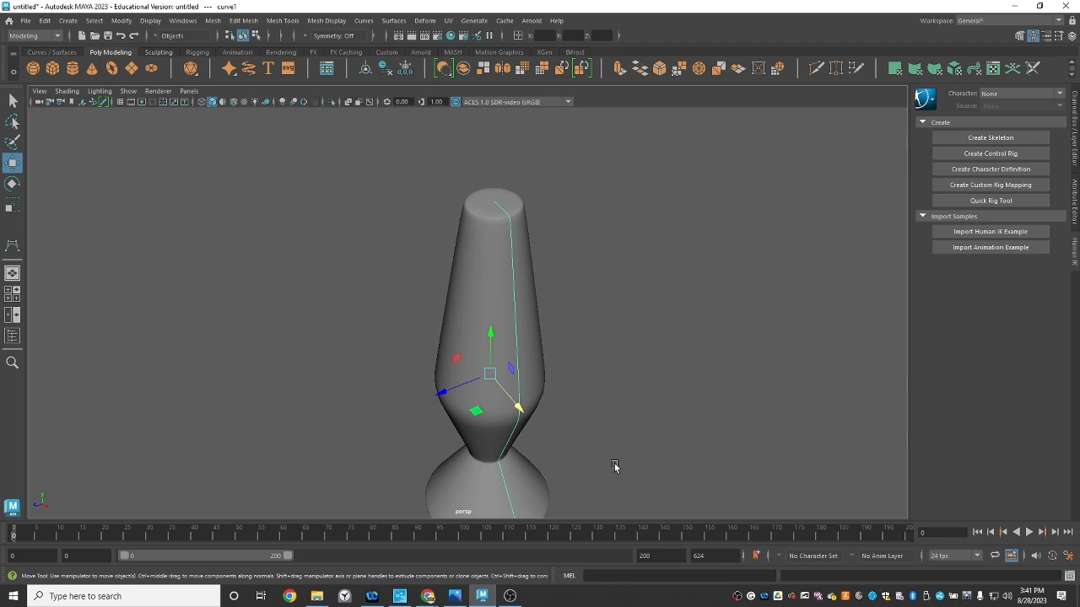
alt+drag(615, 467, 605, 413)
key(Delete)
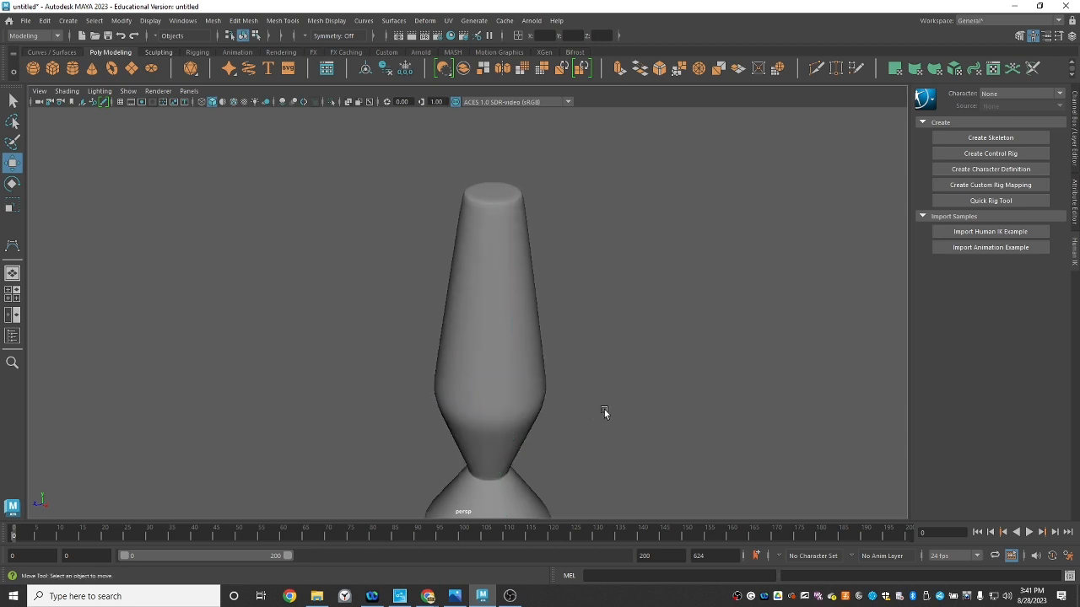
alt+drag(604, 416, 514, 339)
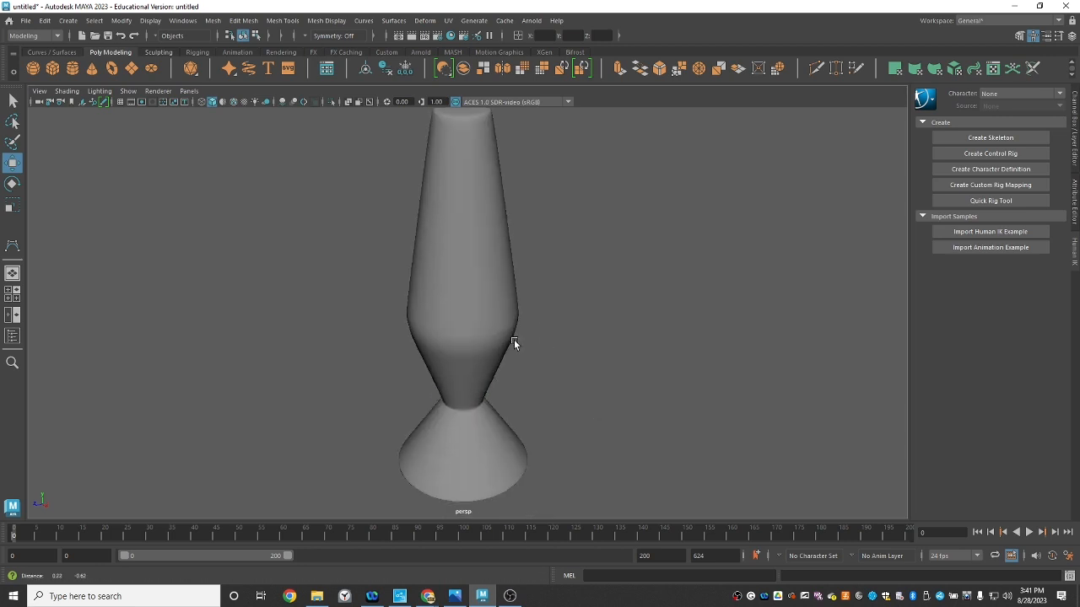
- Convert the revolved lamp surface from NURBS to polygons and move the polygon copy about 1.5 cm along X, beside the original
click(513, 339)
alt+drag(663, 356, 687, 373)
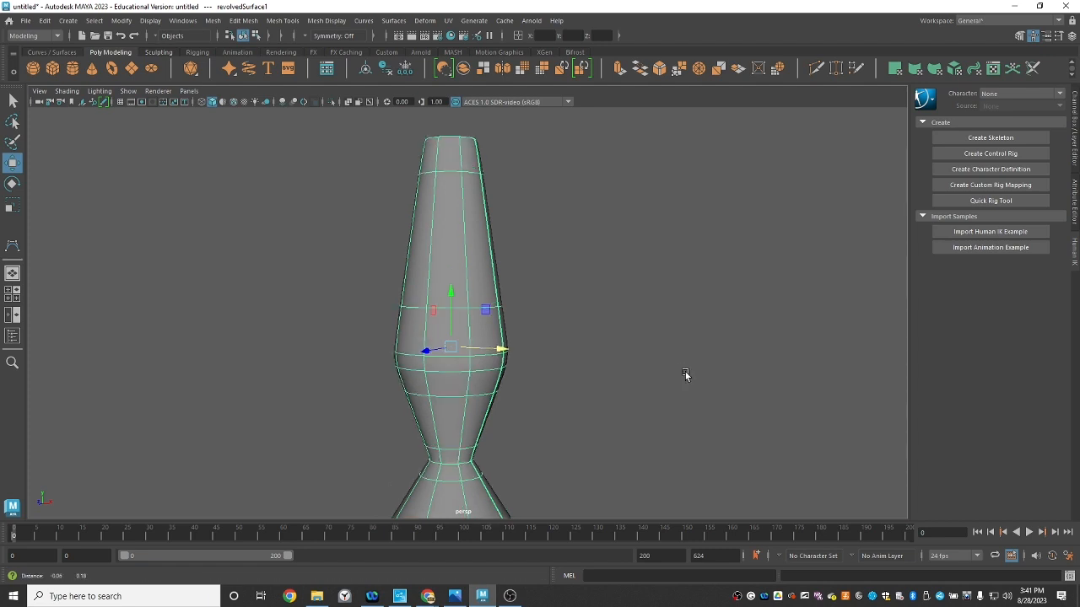
alt+right_drag(630, 367, 606, 361)
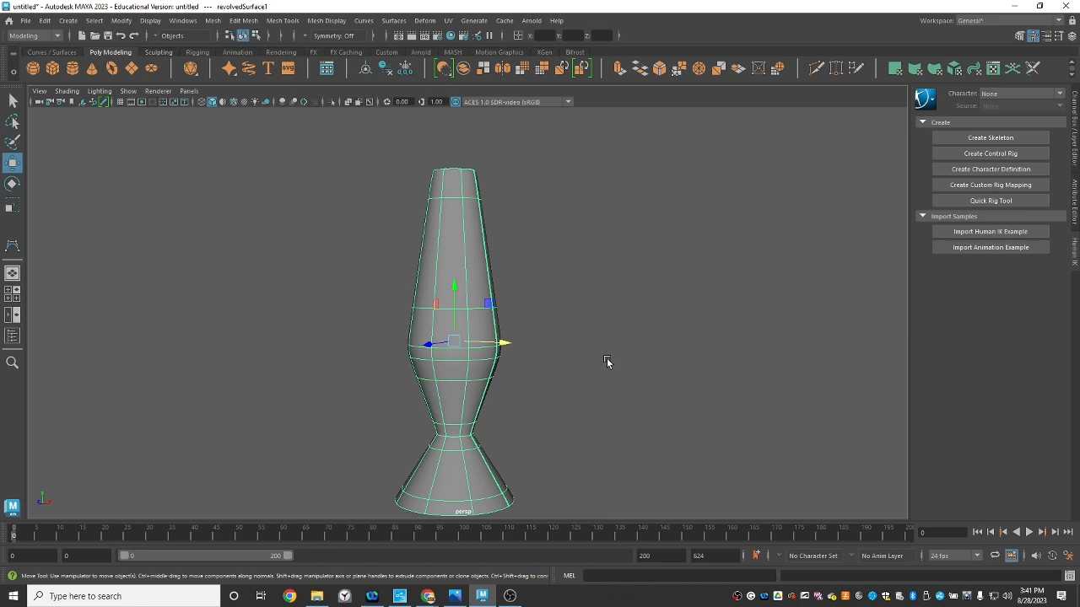
alt+drag(607, 361, 539, 371)
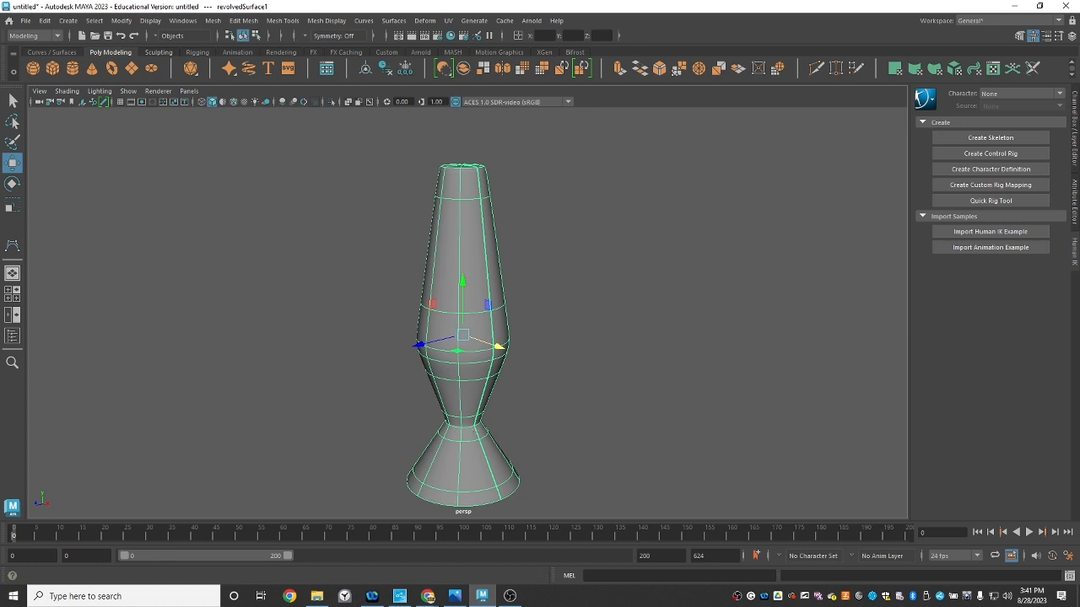
click(122, 21)
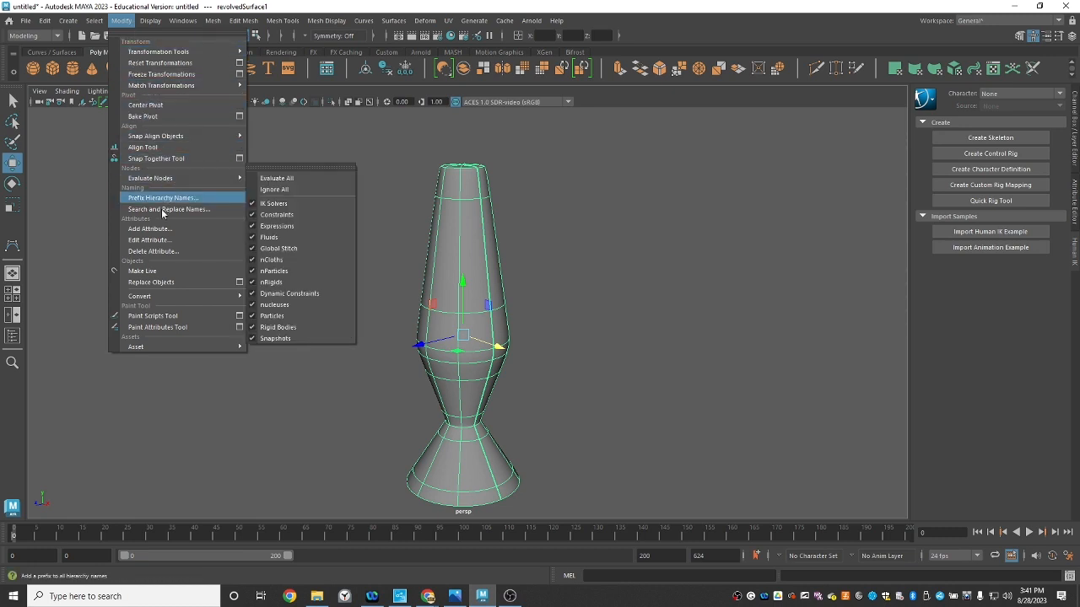
mouse_move(167, 299)
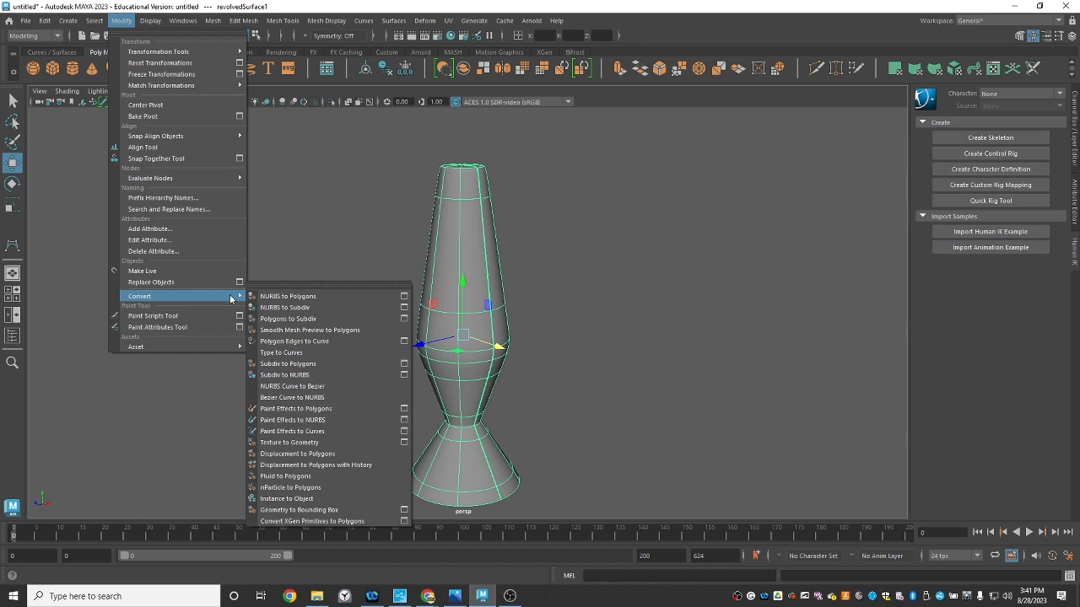
click(287, 296)
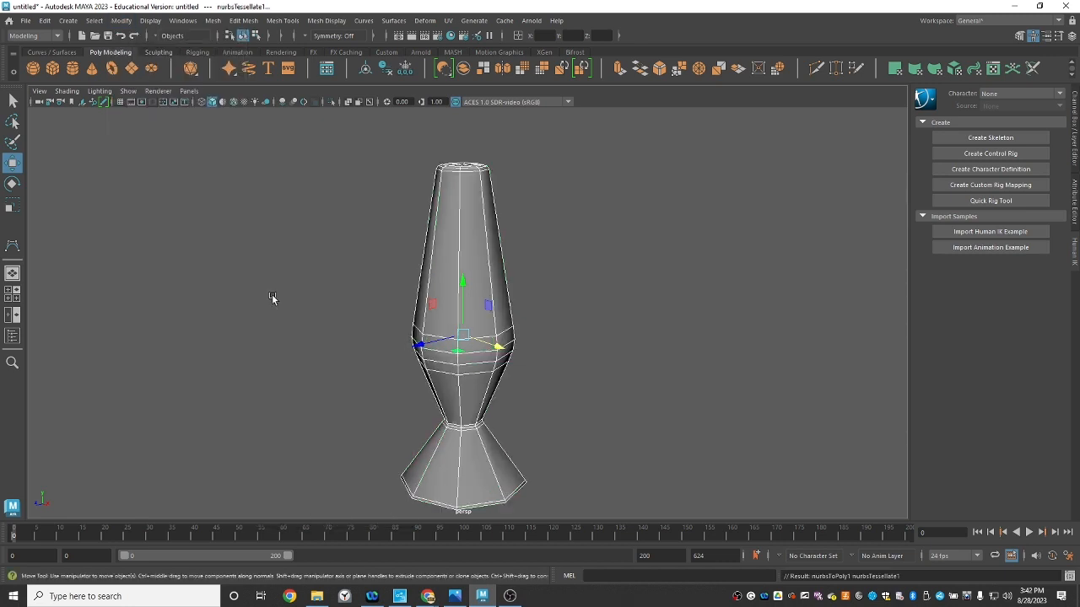
alt+drag(663, 403, 712, 422)
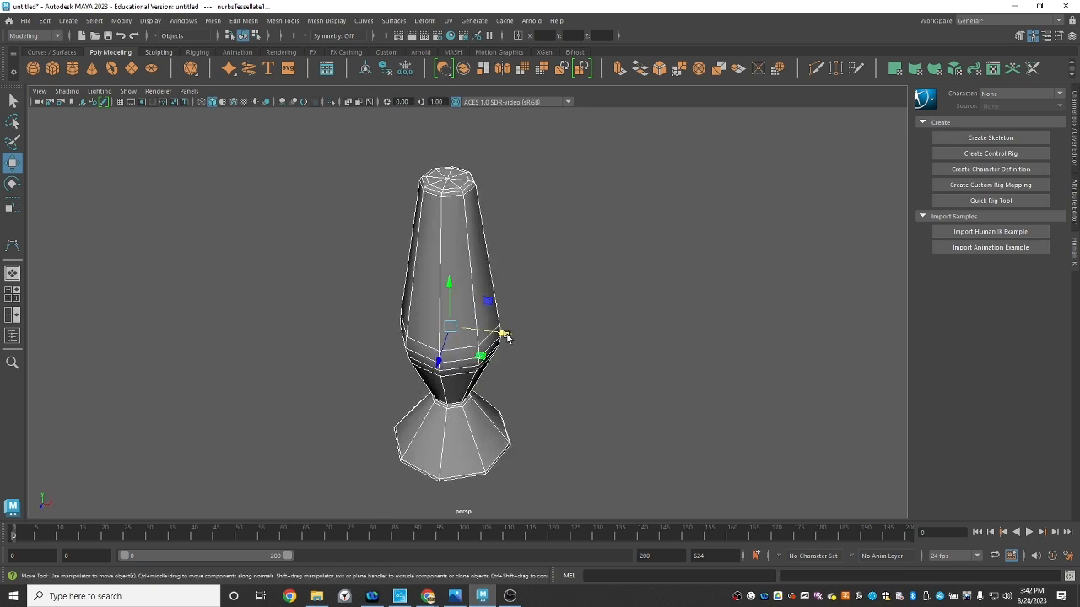
drag(503, 334, 648, 375)
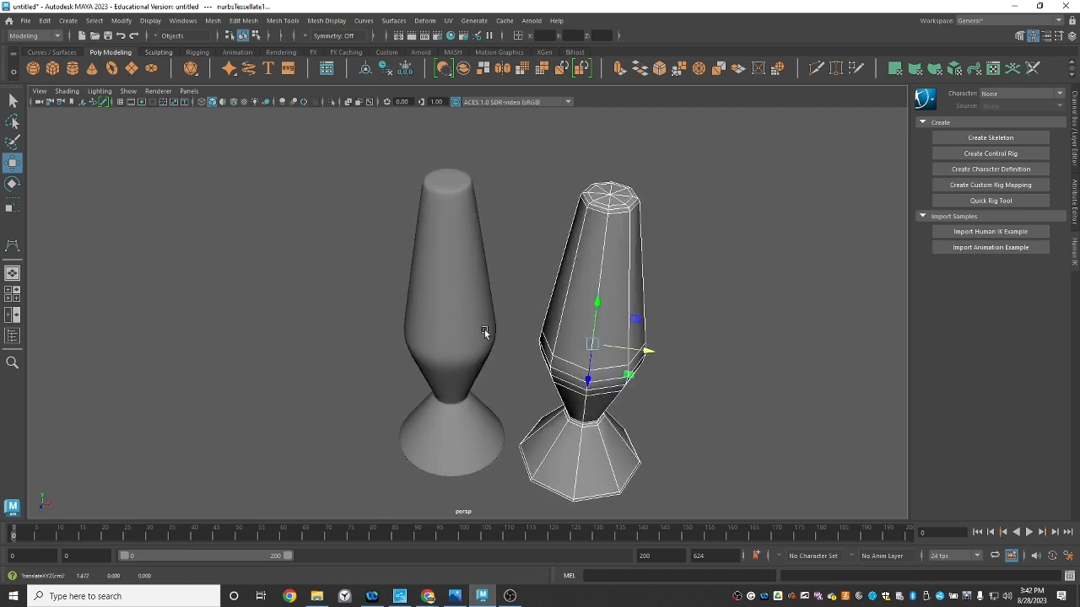
- Display the original NURBS lamp smoothly and open the NURBS to Polygons conversion options, choosing Control points as the tessellation method
click(464, 304)
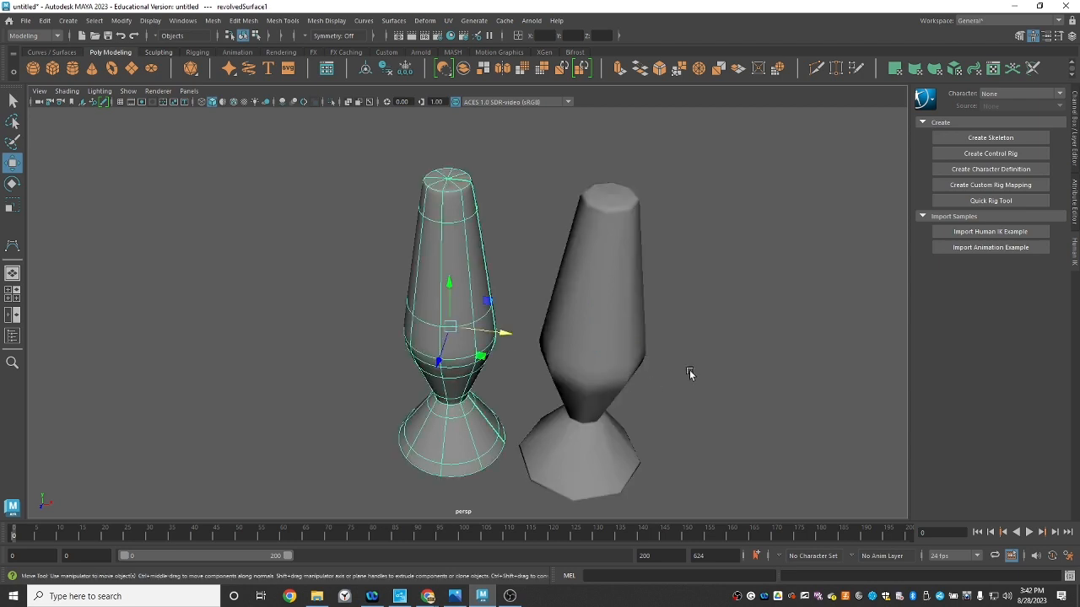
key(3)
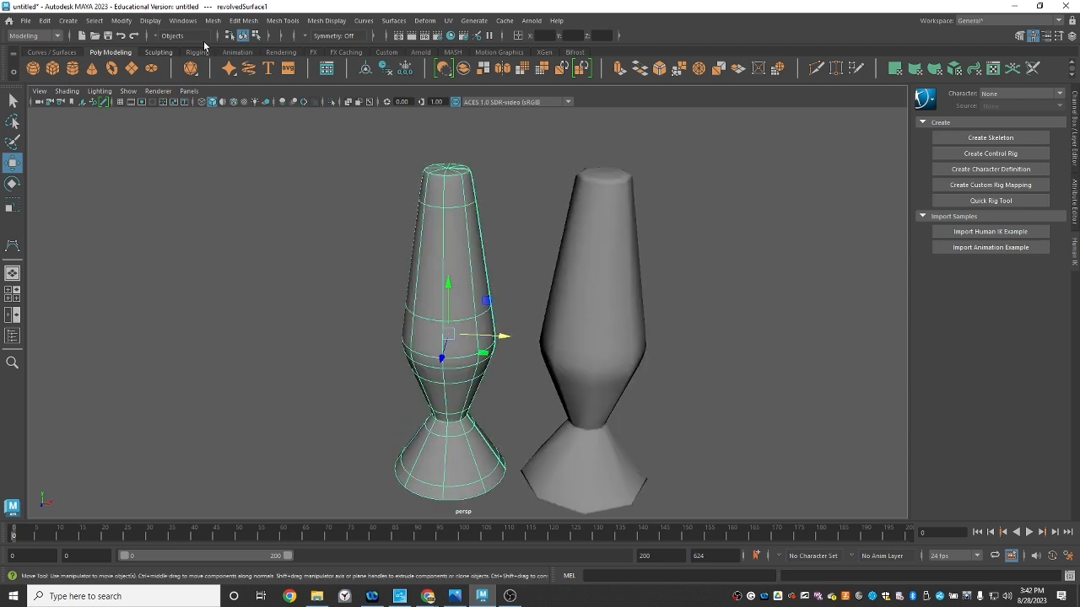
click(121, 20)
mouse_move(237, 301)
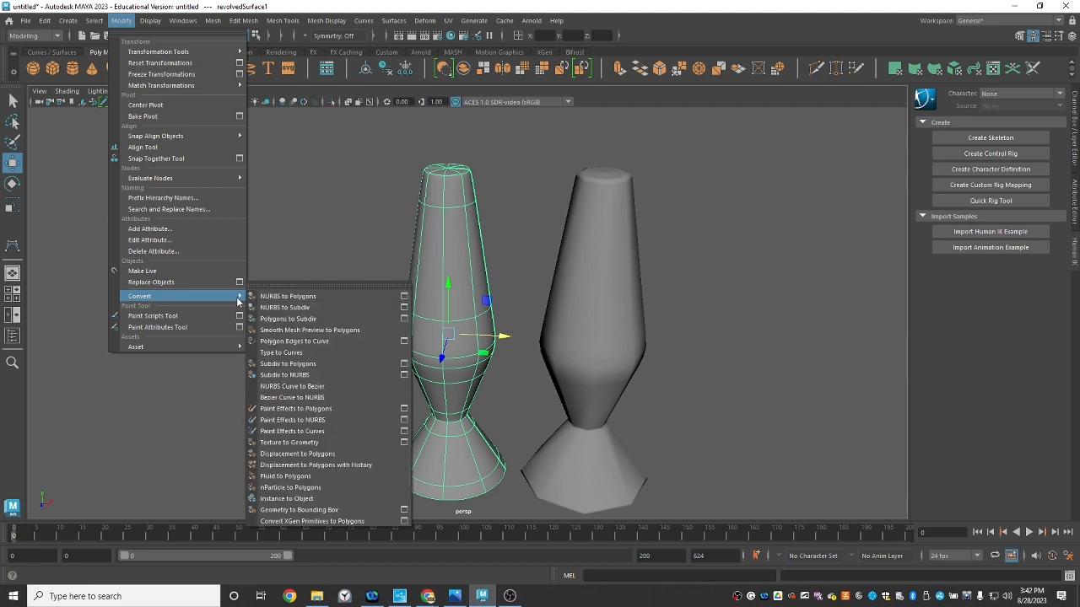
click(405, 298)
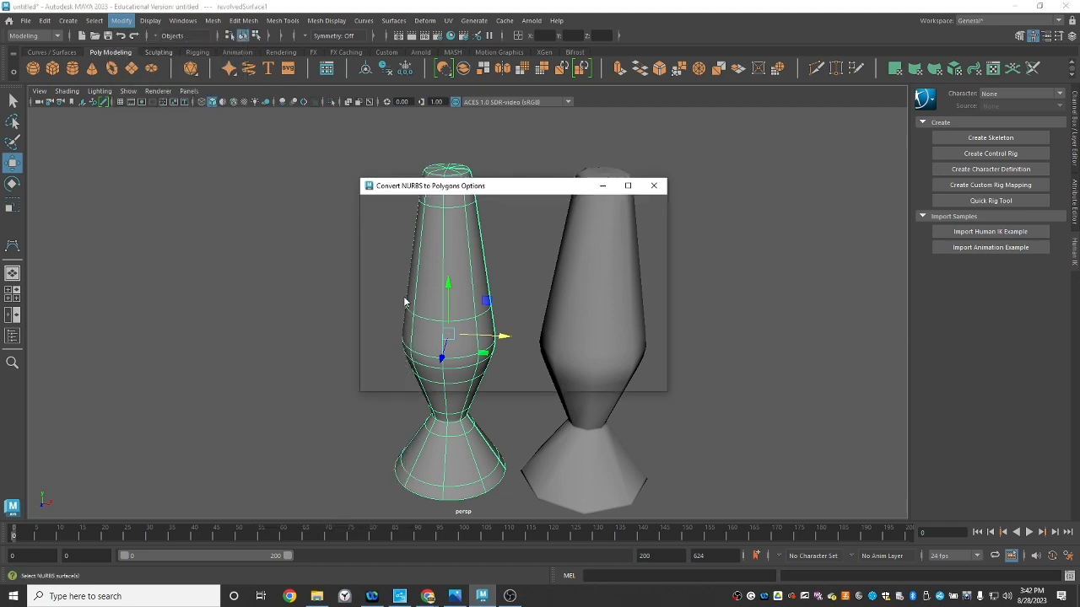
mouse_move(493, 190)
mouse_down()
mouse_move(259, 110)
mouse_move(177, 67)
mouse_up()
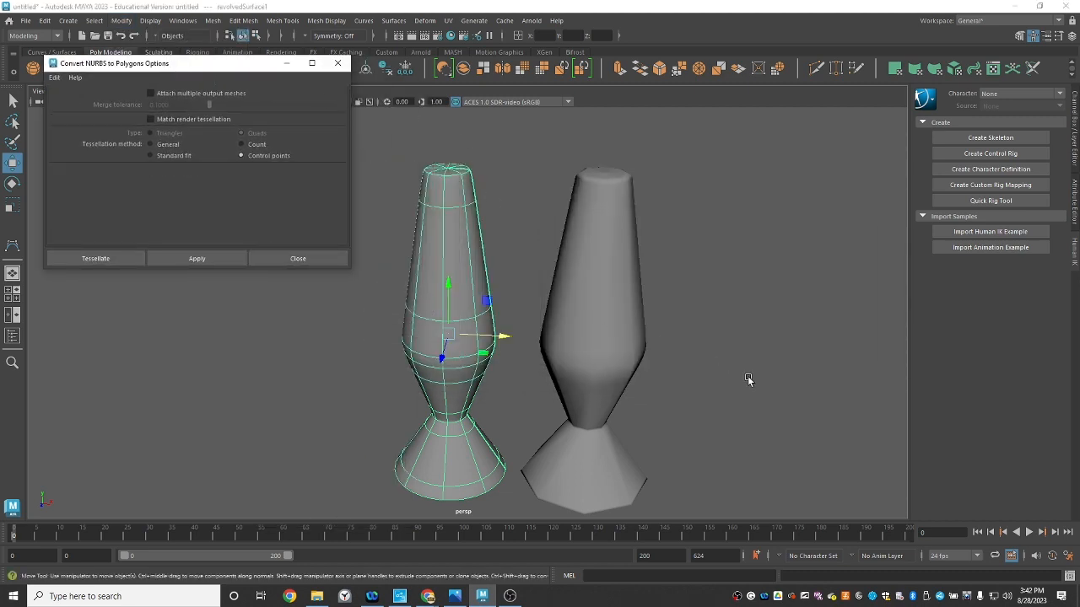
click(241, 155)
- Compare the polygon lamp with the NURBS original and turn on smooth mesh preview for the polygon lamp
click(626, 335)
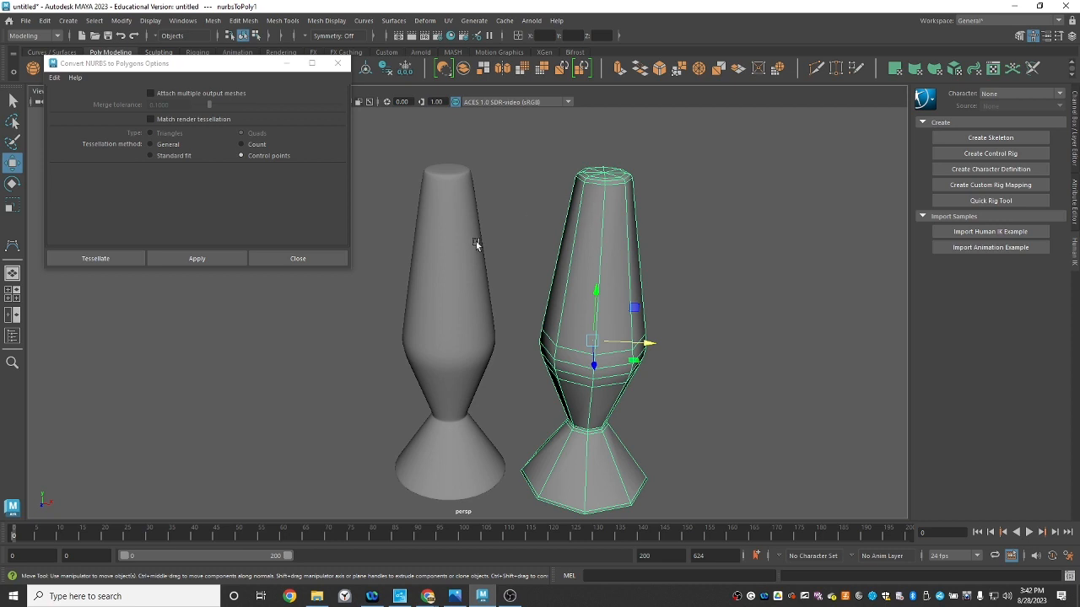
click(458, 267)
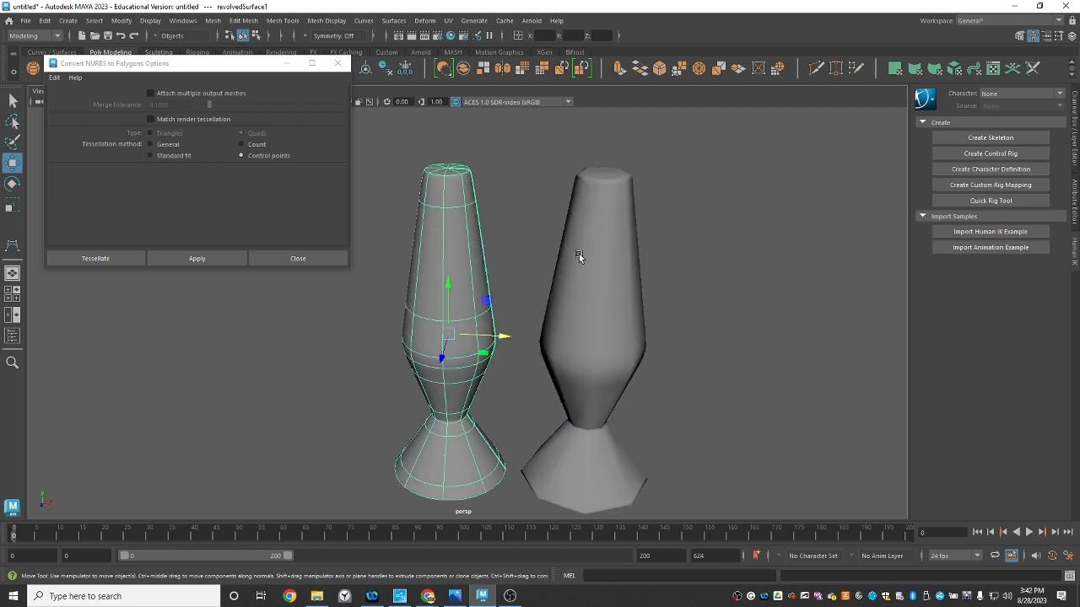
click(602, 284)
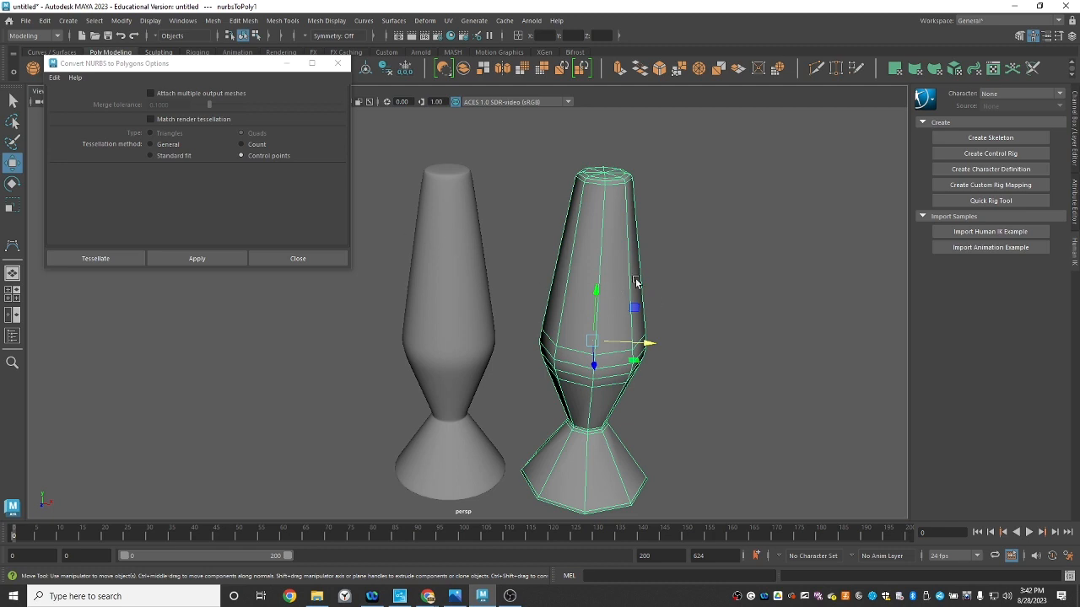
key(3)
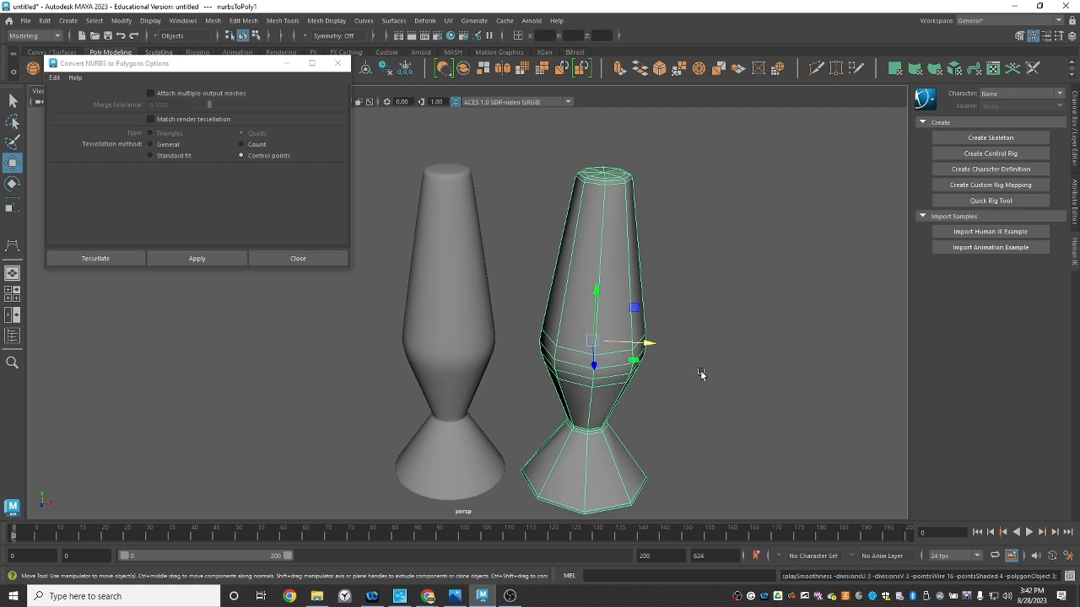
- Examine the smoothed polygon lamp beside the NURBS original from several angles, selecting each in turn to compare their shapes and wireframes
alt+drag(591, 279, 552, 361)
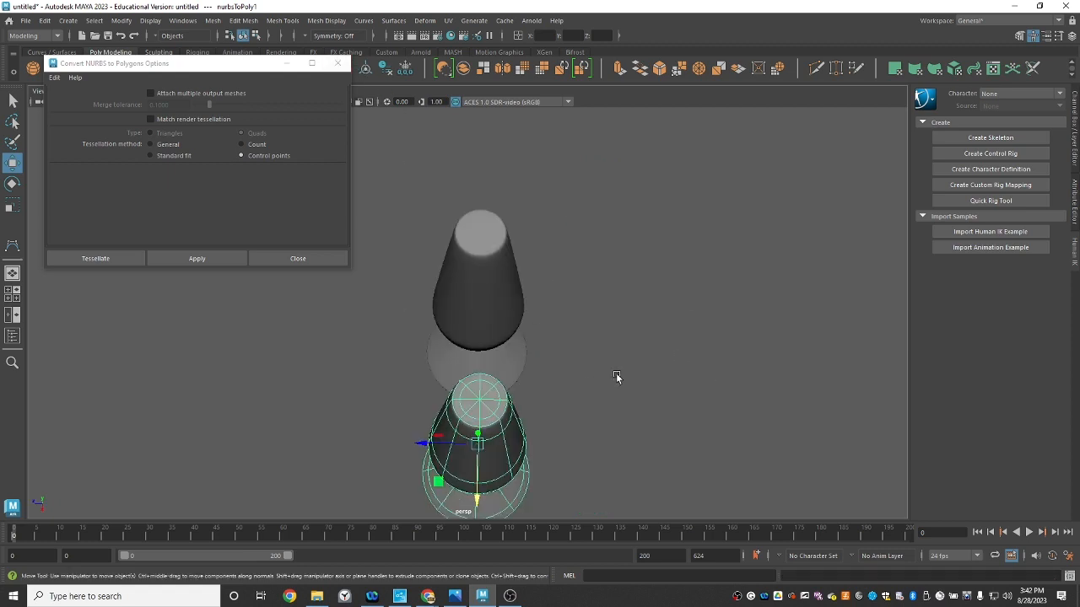
alt+drag(616, 376, 699, 337)
click(710, 411)
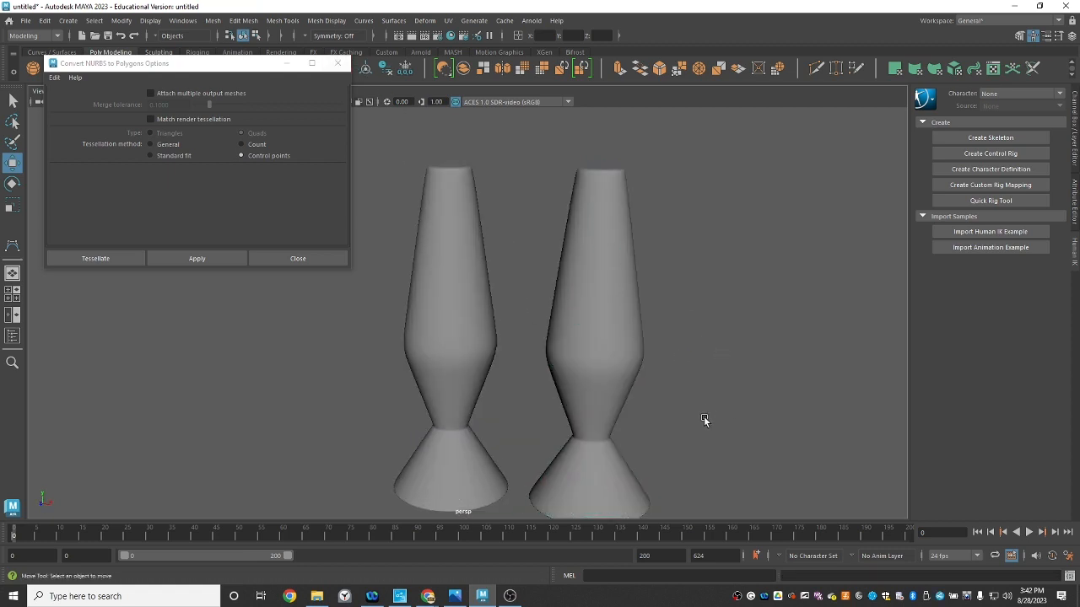
mouse_move(704, 419)
alt+mouse_down()
mouse_move(718, 354)
mouse_move(719, 418)
alt+mouse_up()
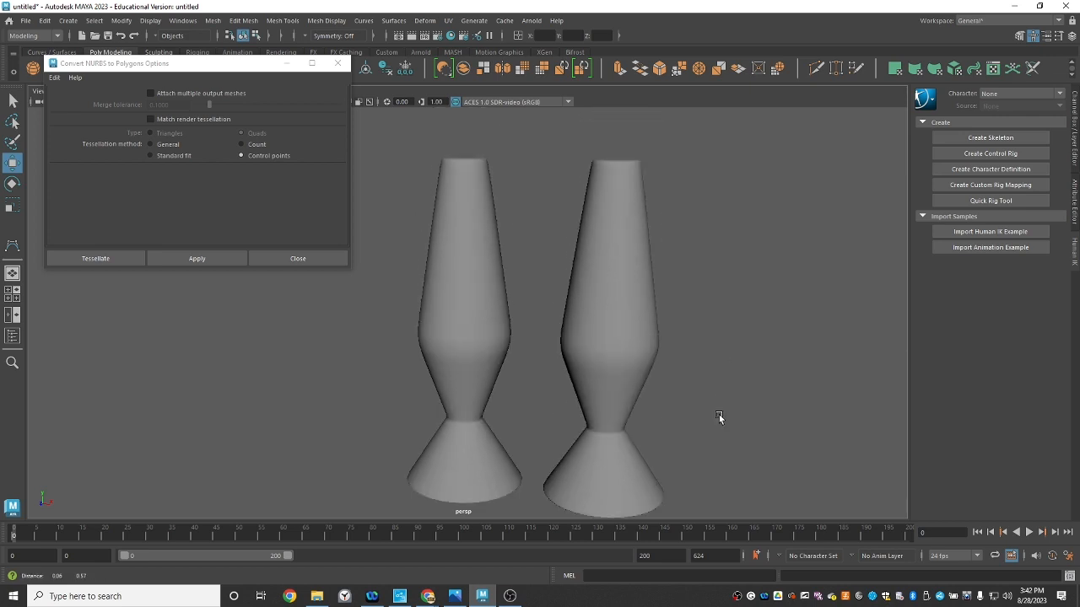
click(476, 323)
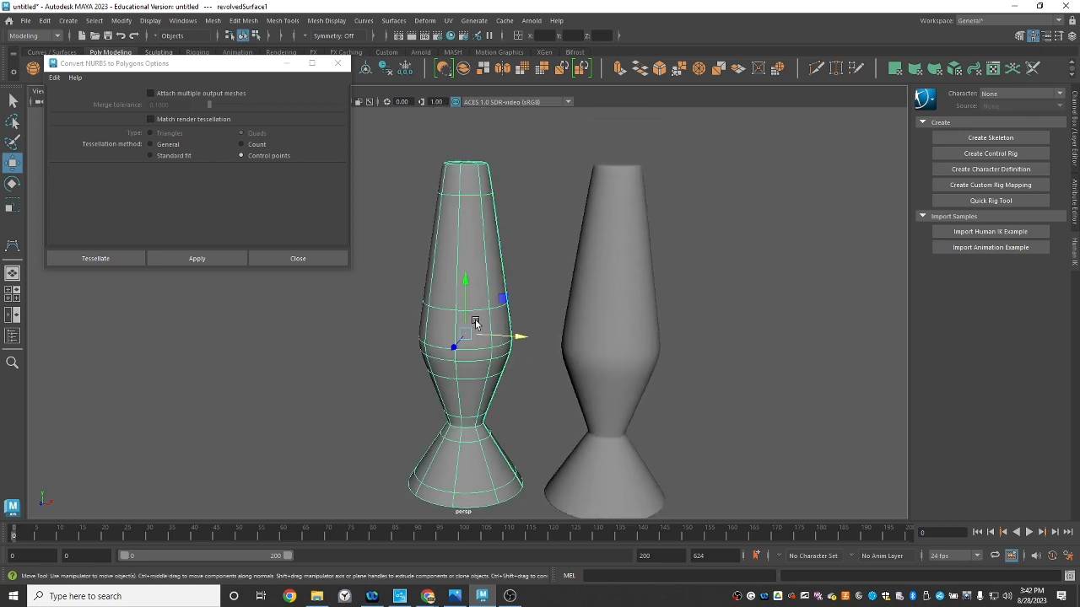
click(661, 333)
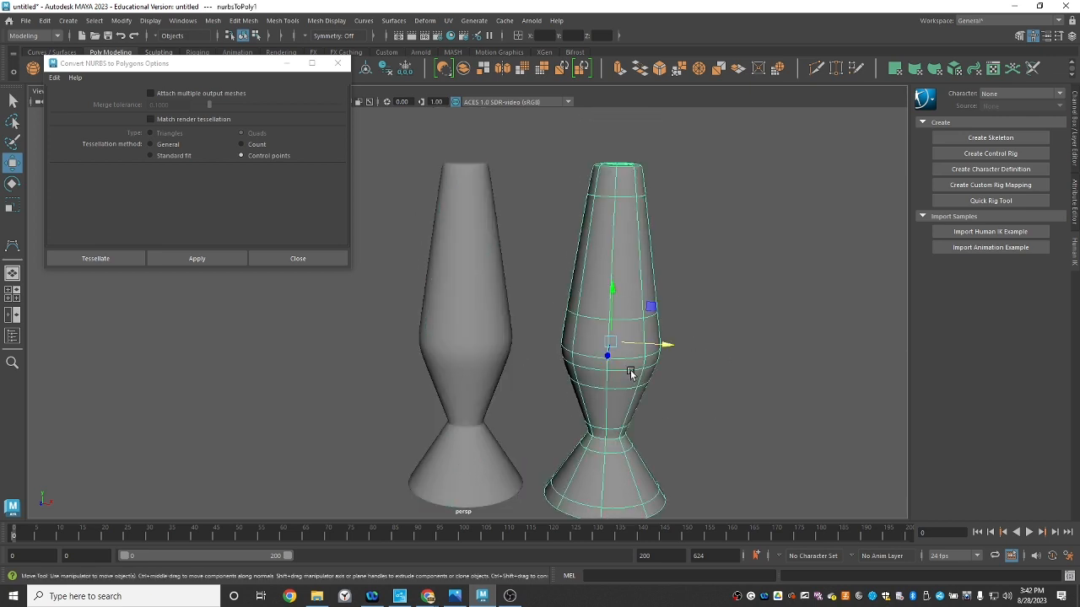
click(472, 361)
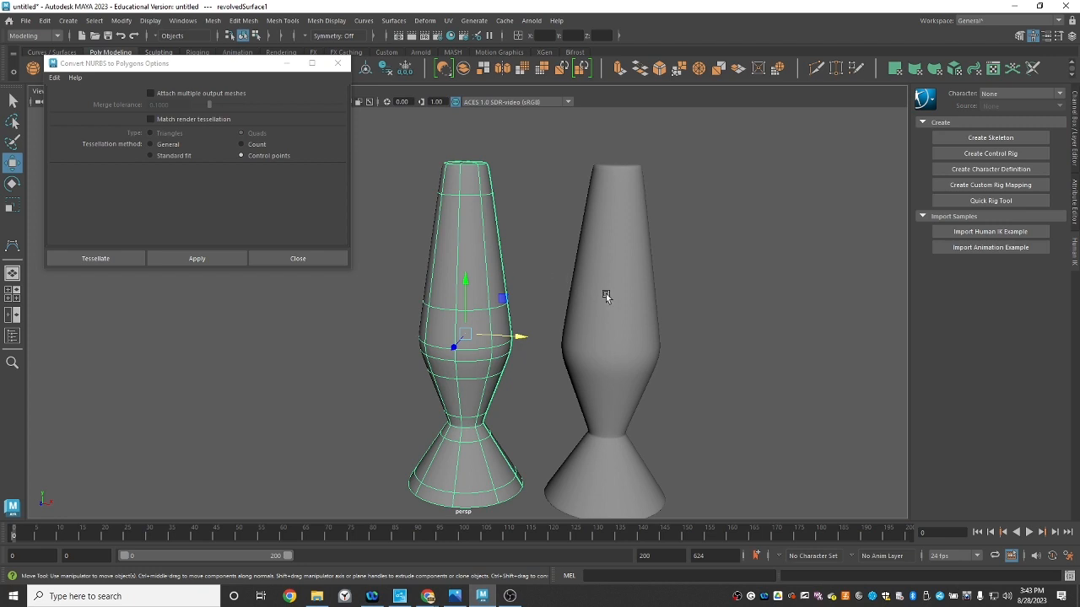
alt+drag(605, 295, 605, 306)
key(Right)
alt+drag(692, 346, 717, 330)
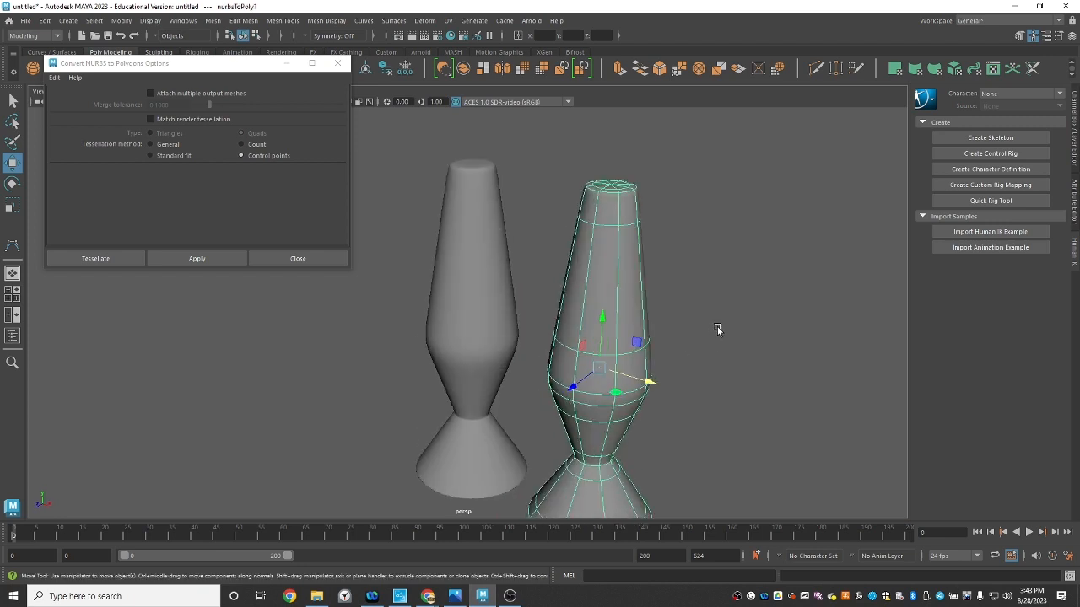